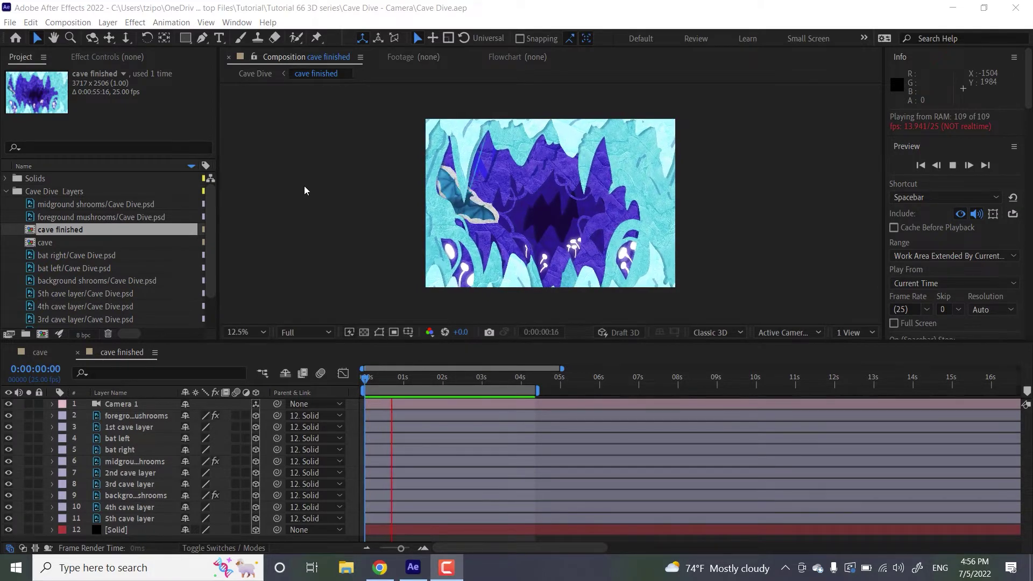
- Stop the cave finished comp's preview playback to show the Camera 1 view
key("space")
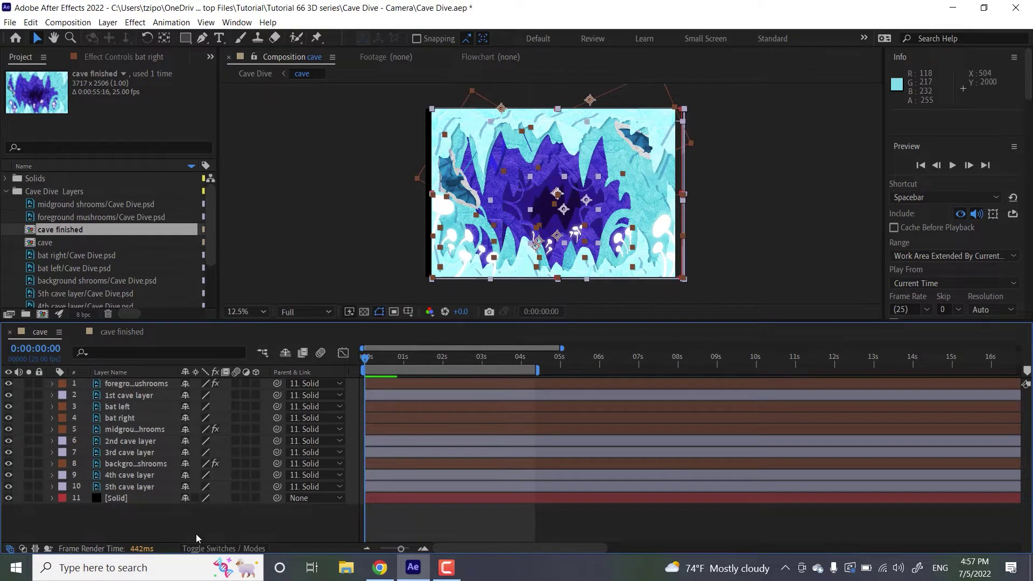
- Turn on the 3D Layer switch for all eleven cave layers at once, then deselect them
key("ctrl+a")
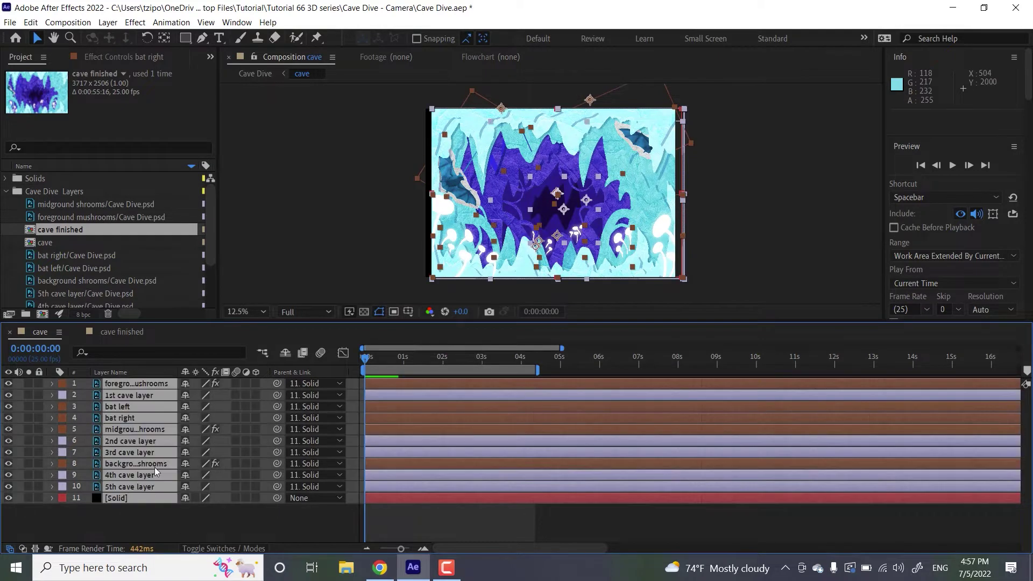
left_click(256, 381)
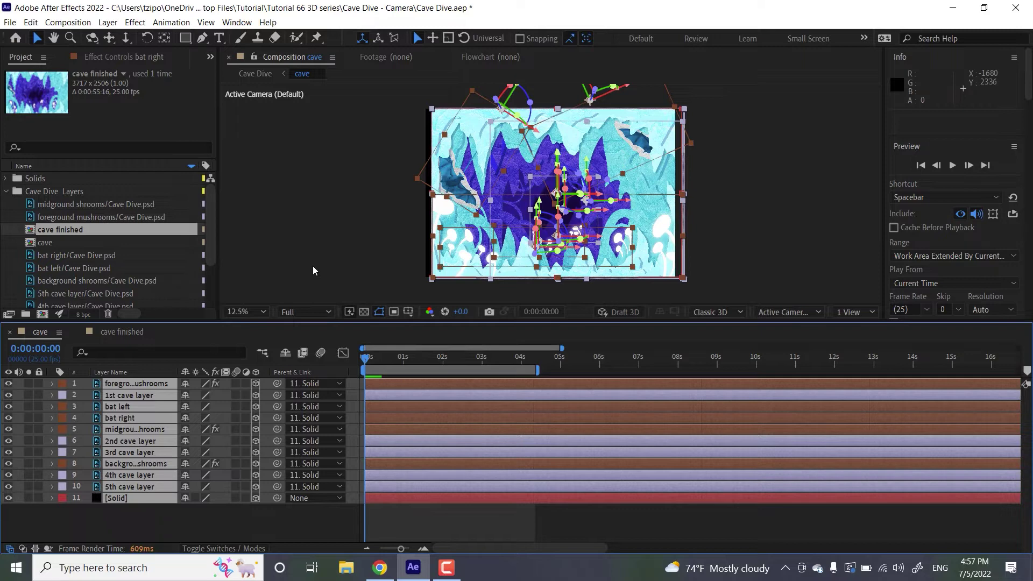
left_click(313, 270)
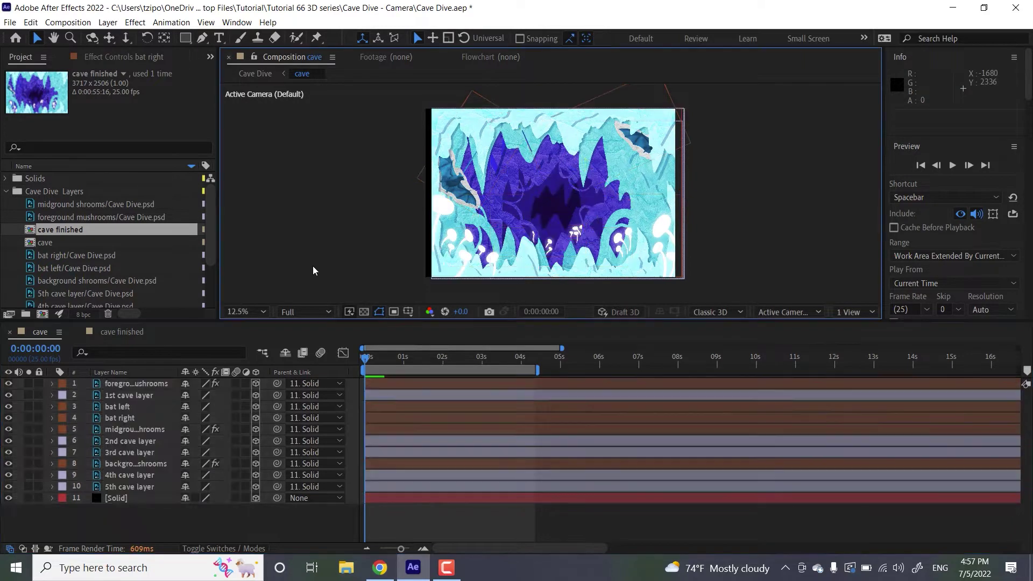
- Show the Position property for every cave layer in the timeline, then deselect all
left_click(151, 519)
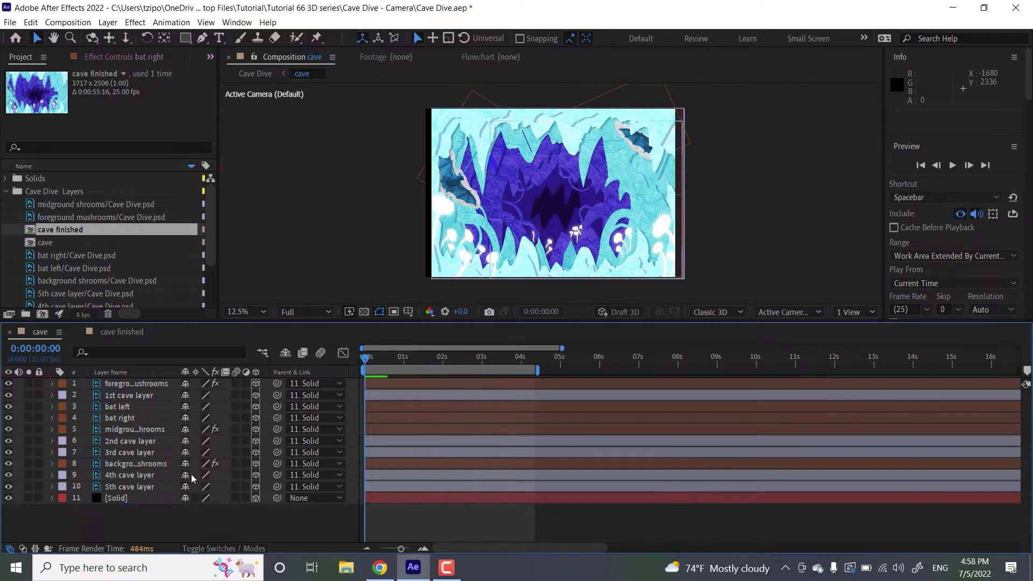
key("ctrl+a")
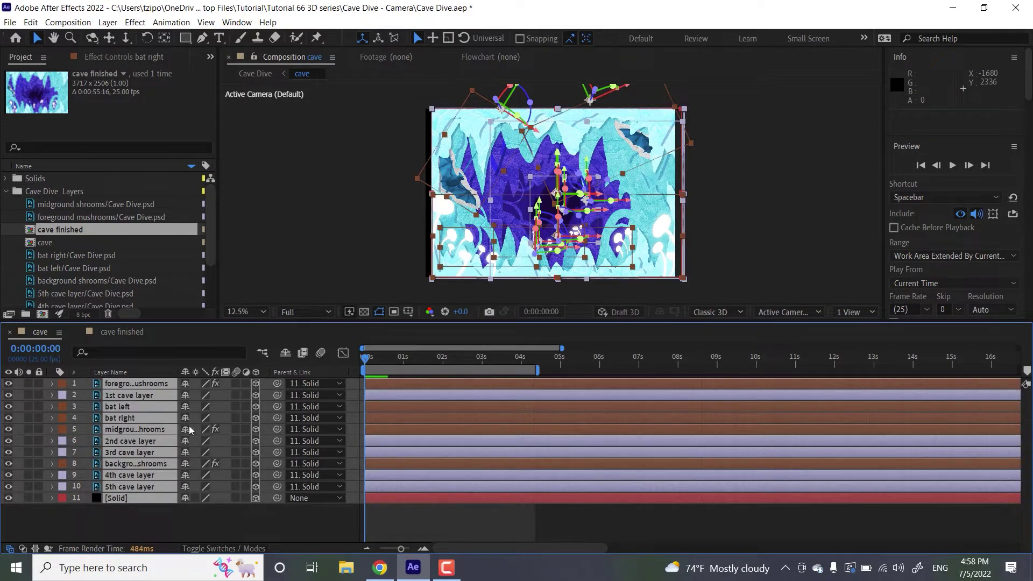
key("p")
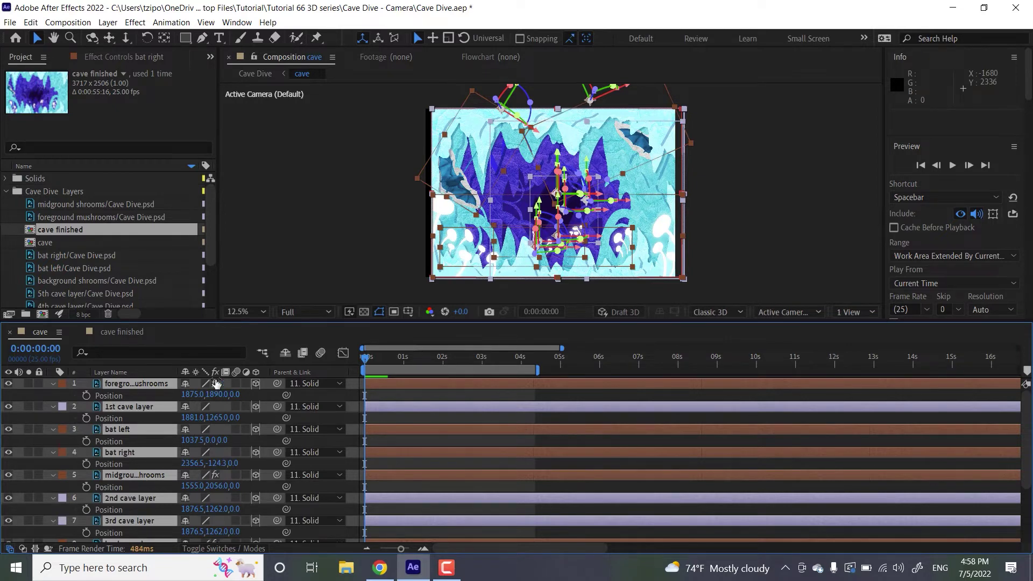
left_click(287, 250)
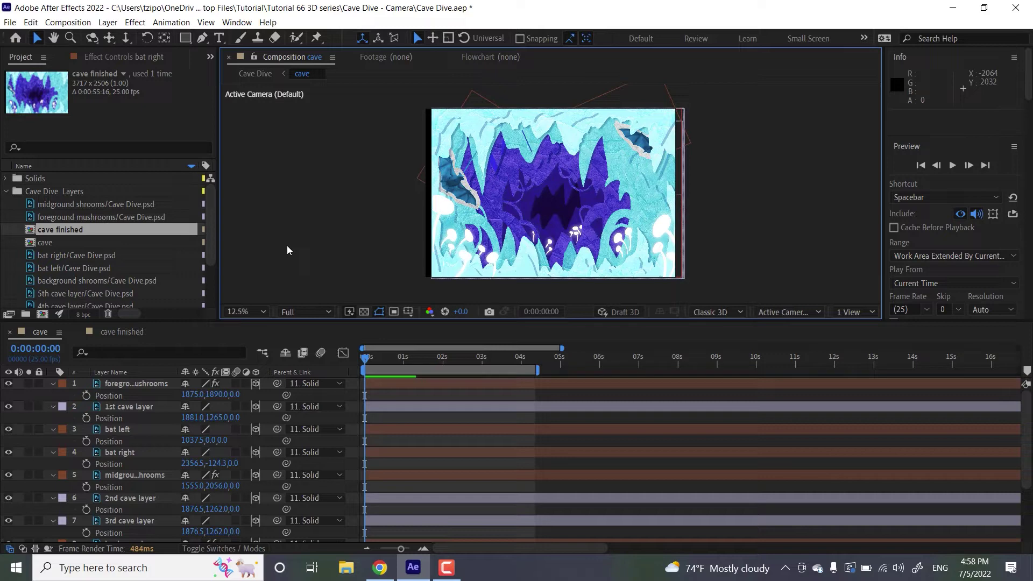
- Set Z position to -300 for foreground mushrooms and -350 for the 1st cave layer
left_click(141, 382)
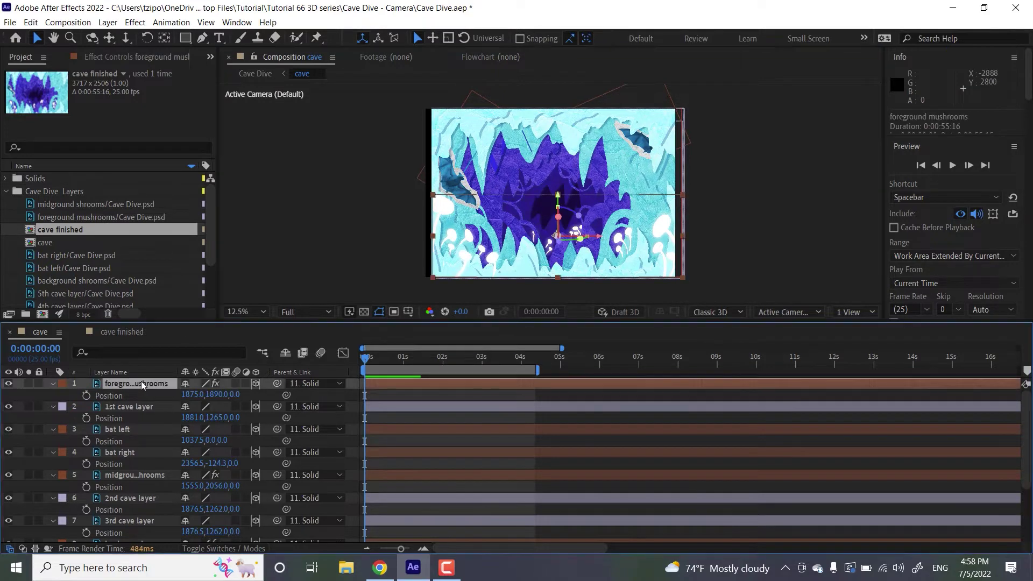
left_click(236, 394)
type("-300")
key("Return")
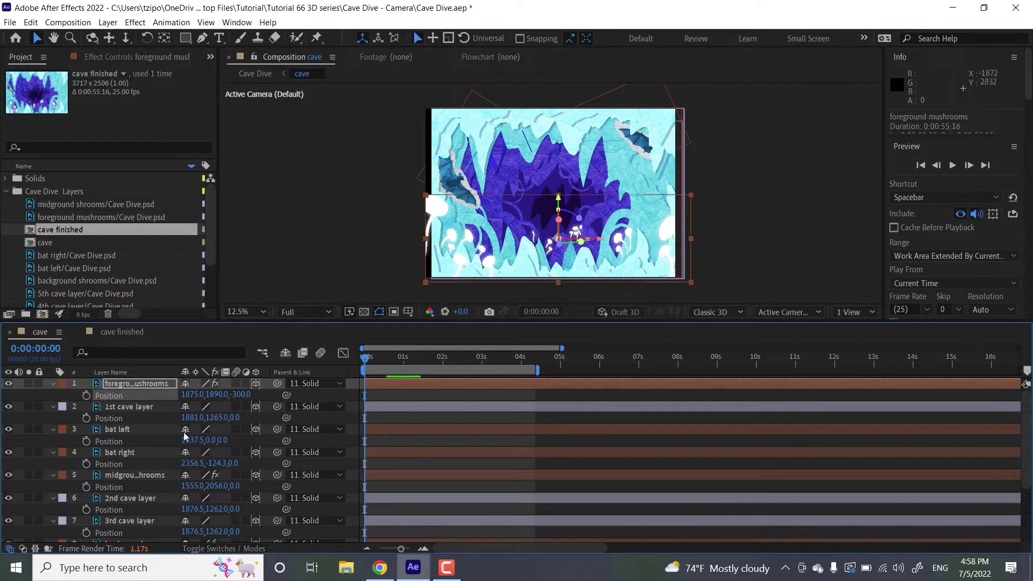
left_click(138, 402)
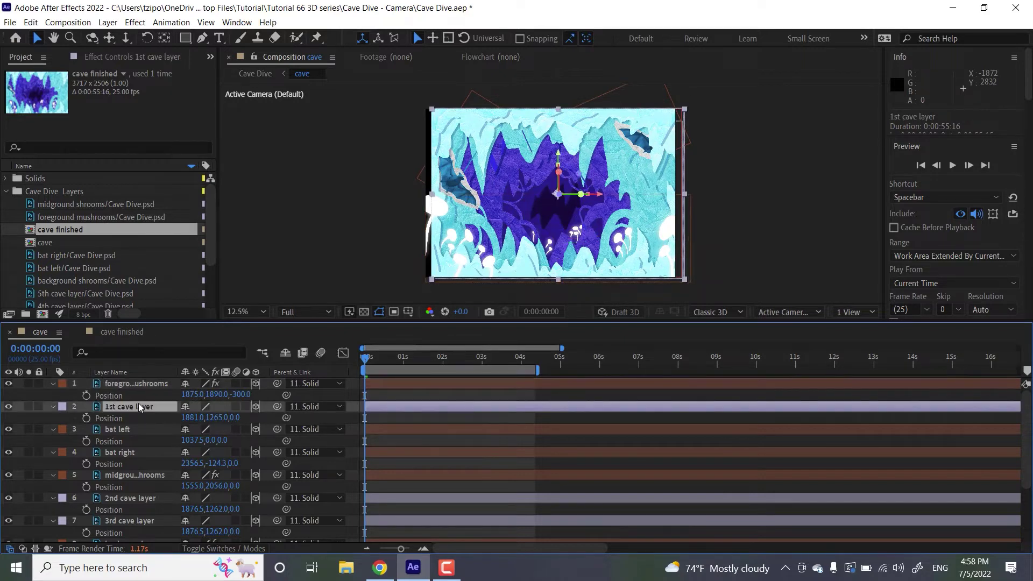
left_click(235, 418)
type("-350")
key("Return")
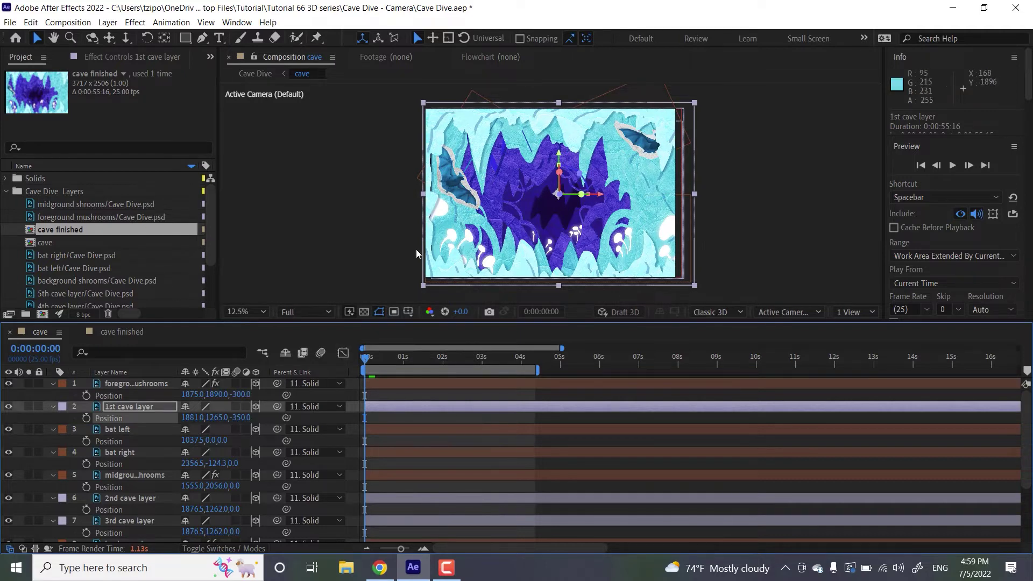
- Set the bat left Z position to -250 and bat right to -255
left_click(114, 429)
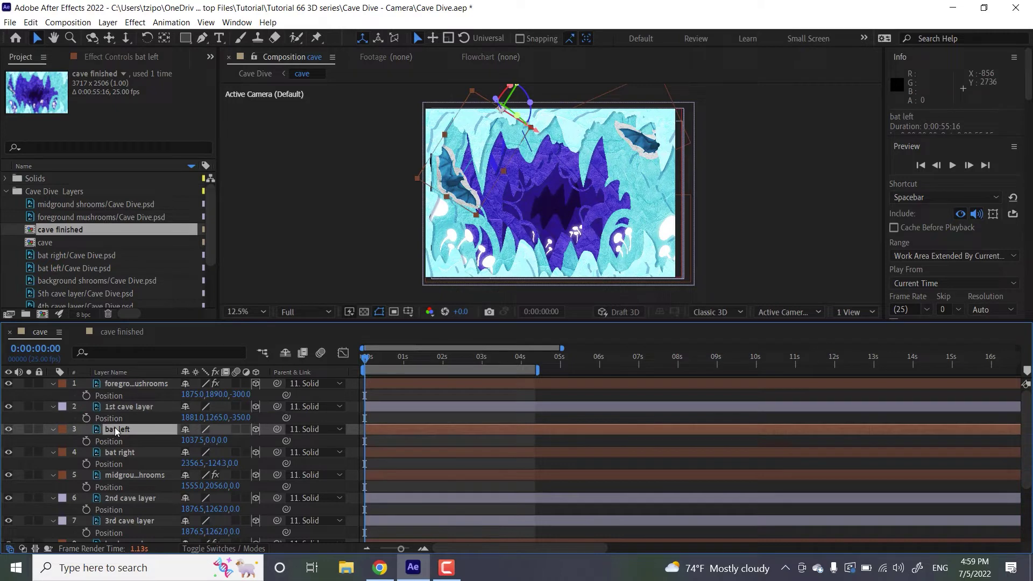
left_click(223, 440)
type("-250")
key("Return")
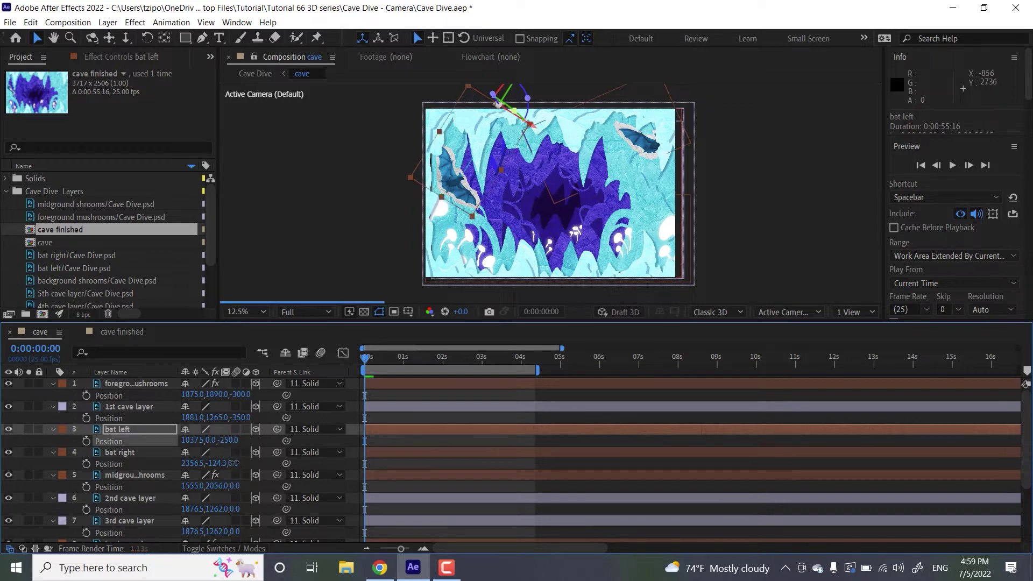
left_click(235, 463)
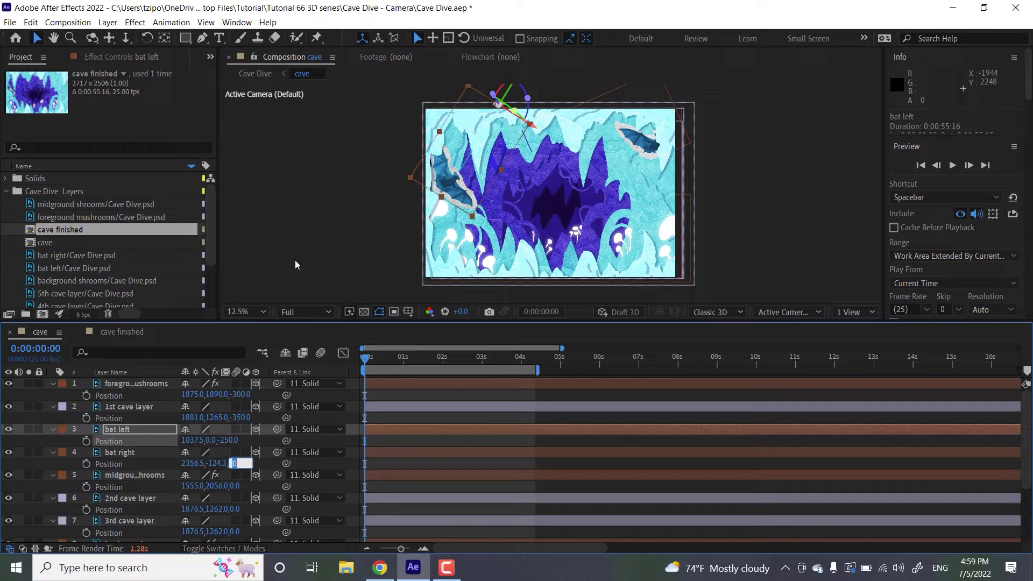
type("-255")
key("Return")
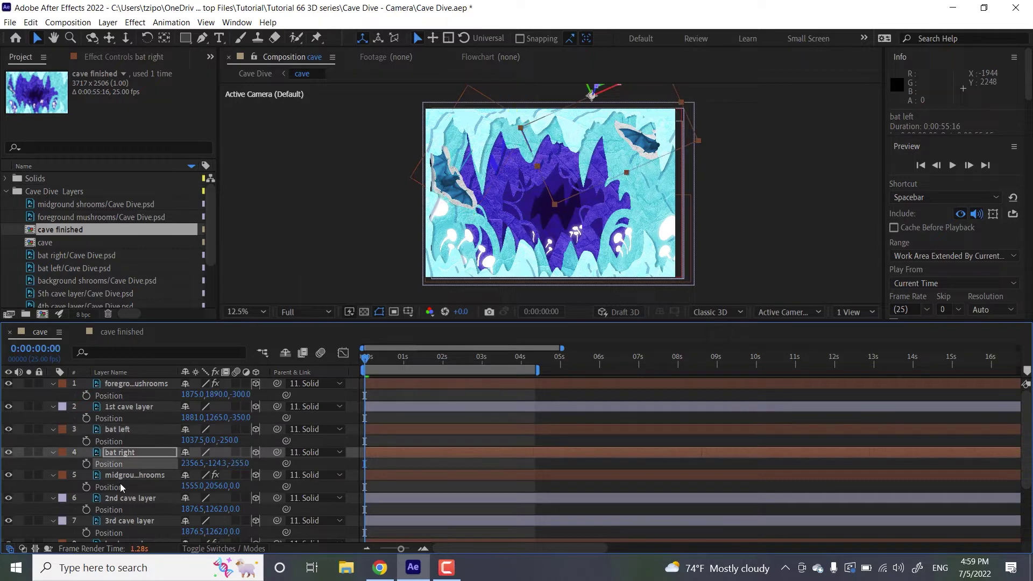
- Set Z positions: midground shrooms -230, 2nd cave layer -340, 3rd cave layer -190
left_click(143, 476)
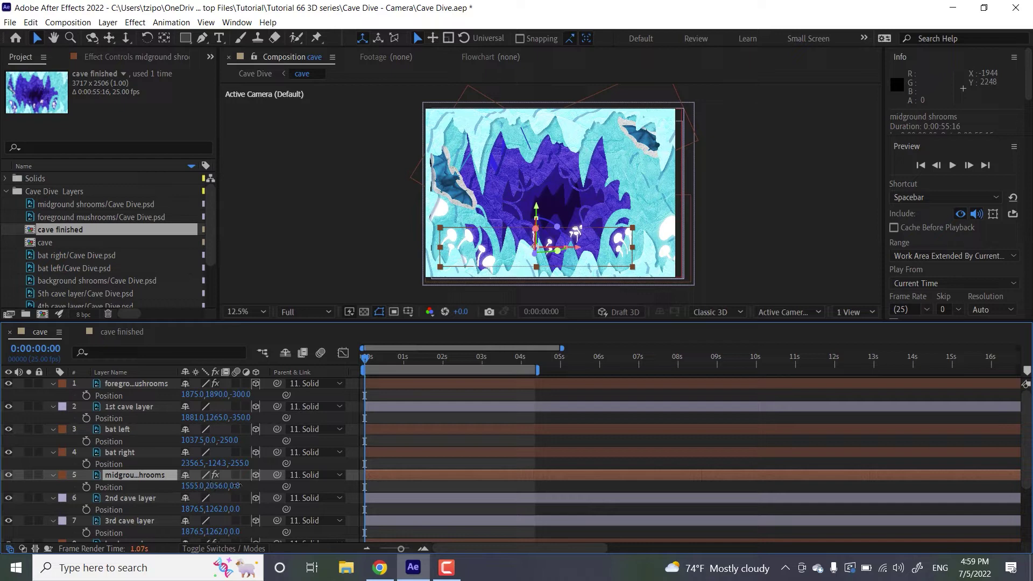
left_click_drag(236, 485, 237, 485)
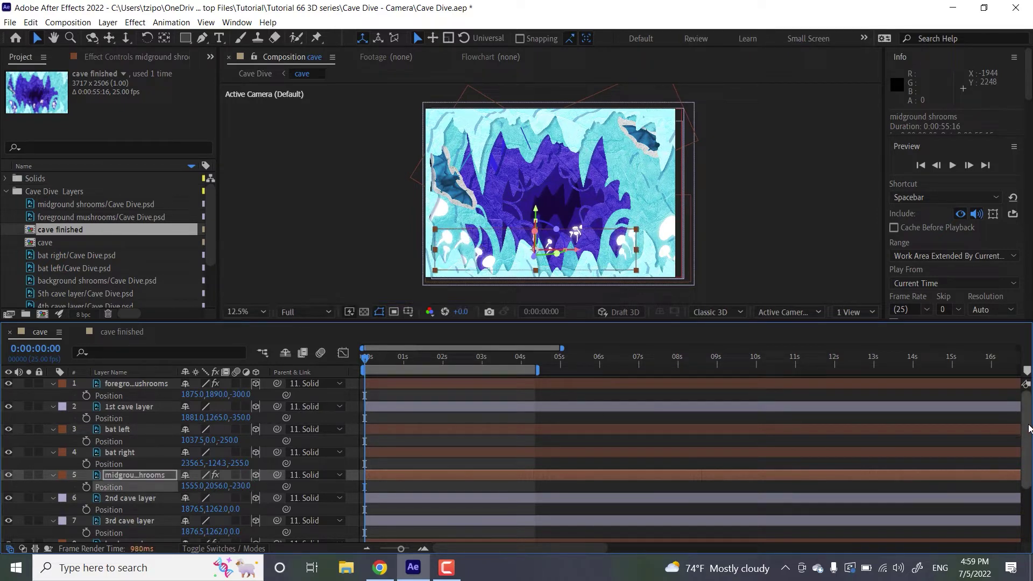
left_click_drag(1029, 428, 1025, 465)
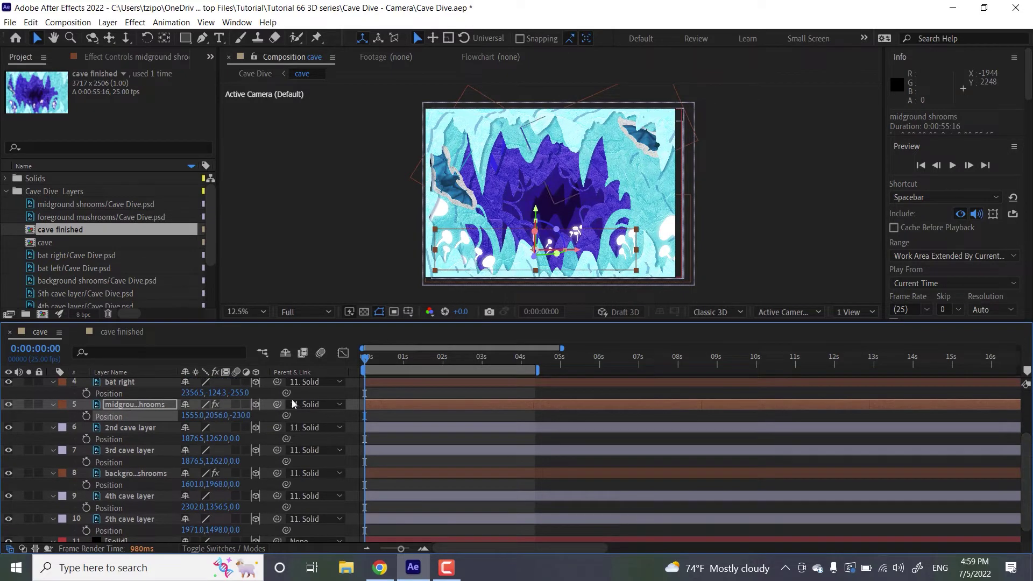
left_click(235, 438)
type("-340")
key("Return")
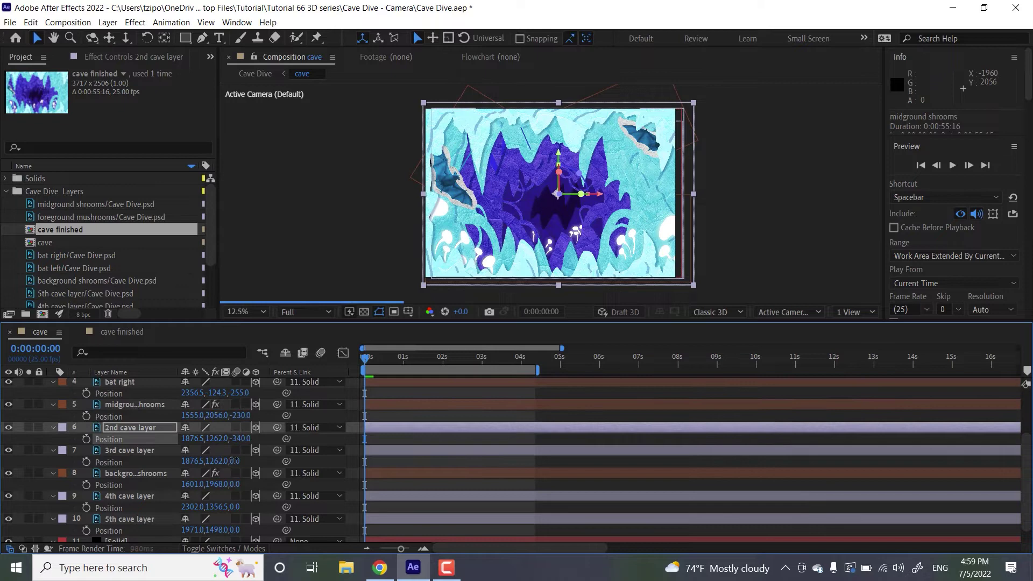
left_click(235, 461)
type("-190")
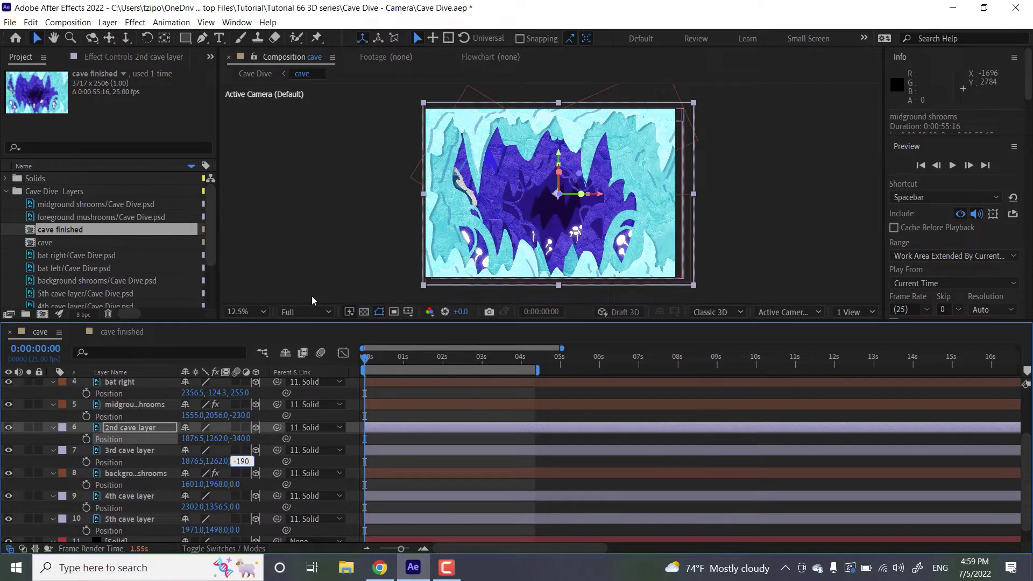
key("Return")
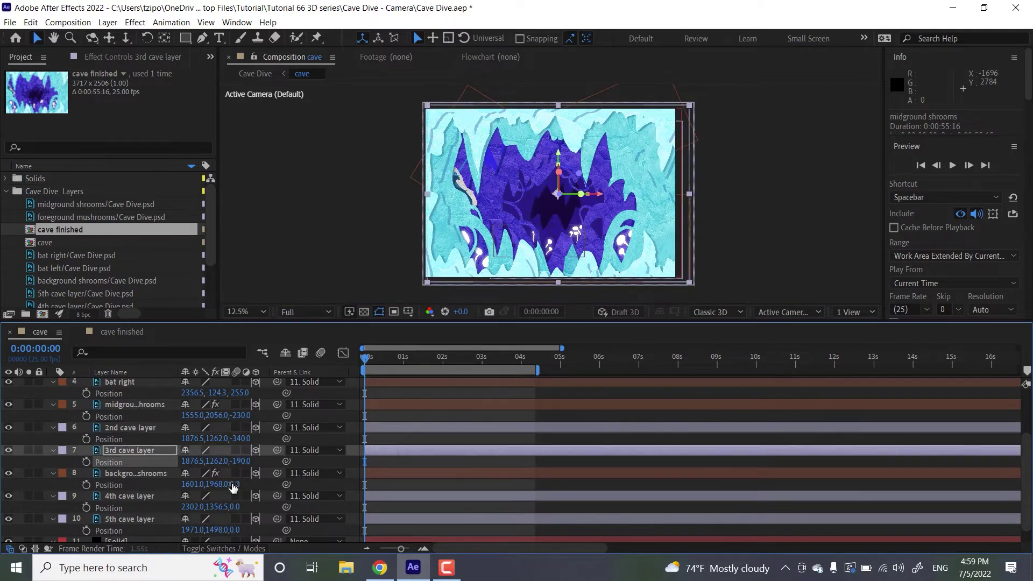
- Set Z positions: background shrooms -170, 4th cave layer -150, 5th cave layer -140
left_click(235, 484)
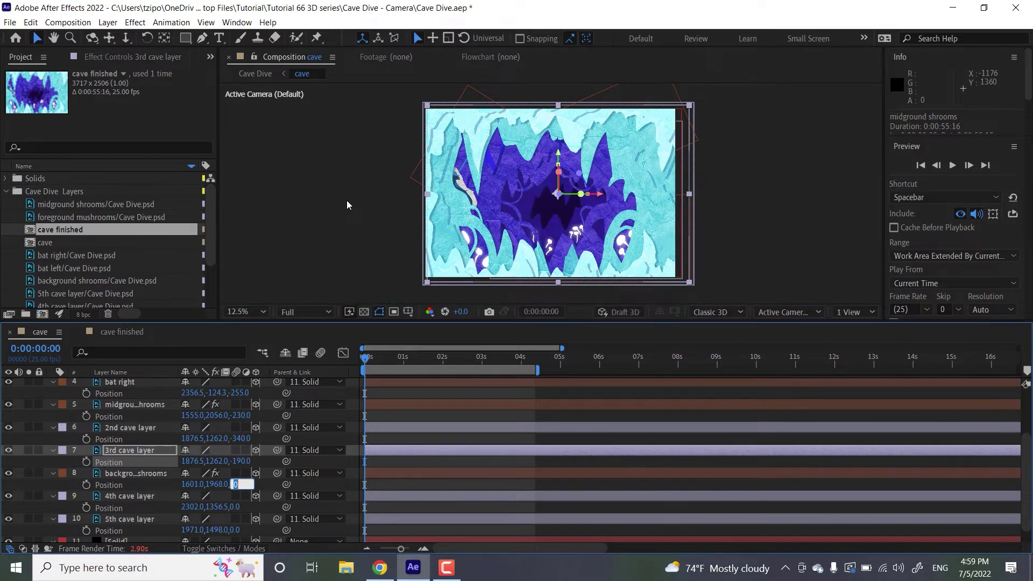
type("-170")
key("Return")
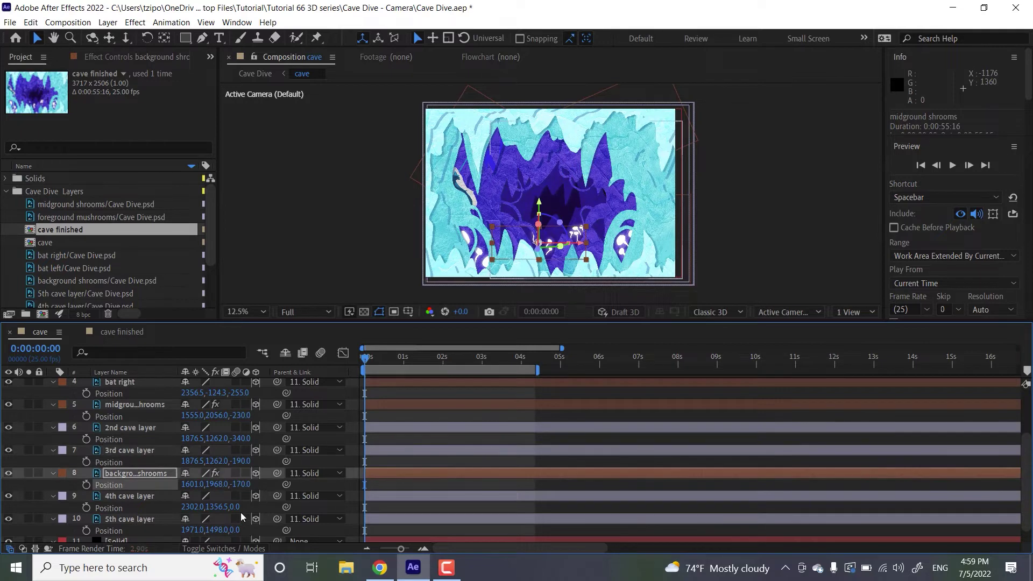
left_click(235, 509)
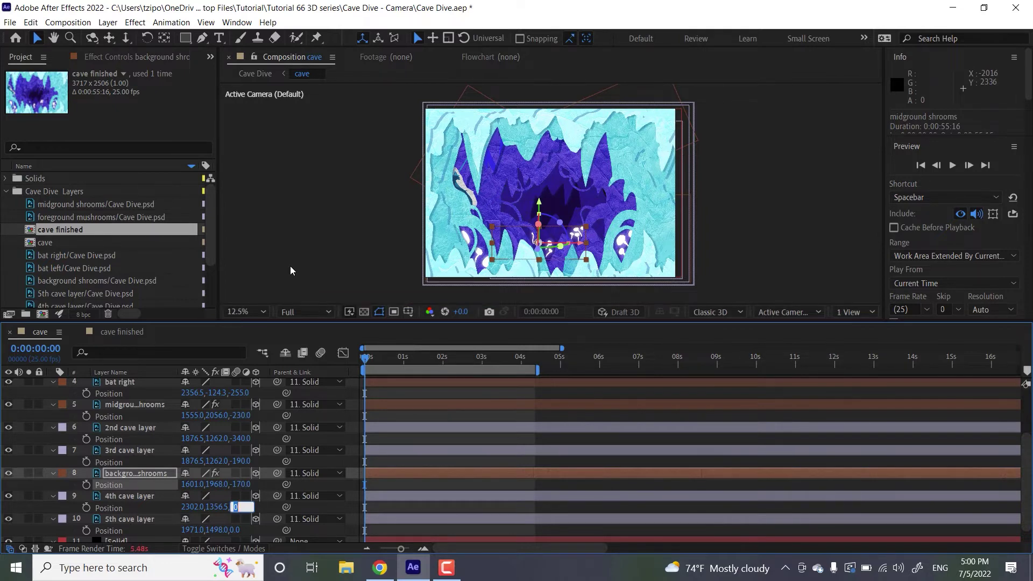
type("-150")
key("Return")
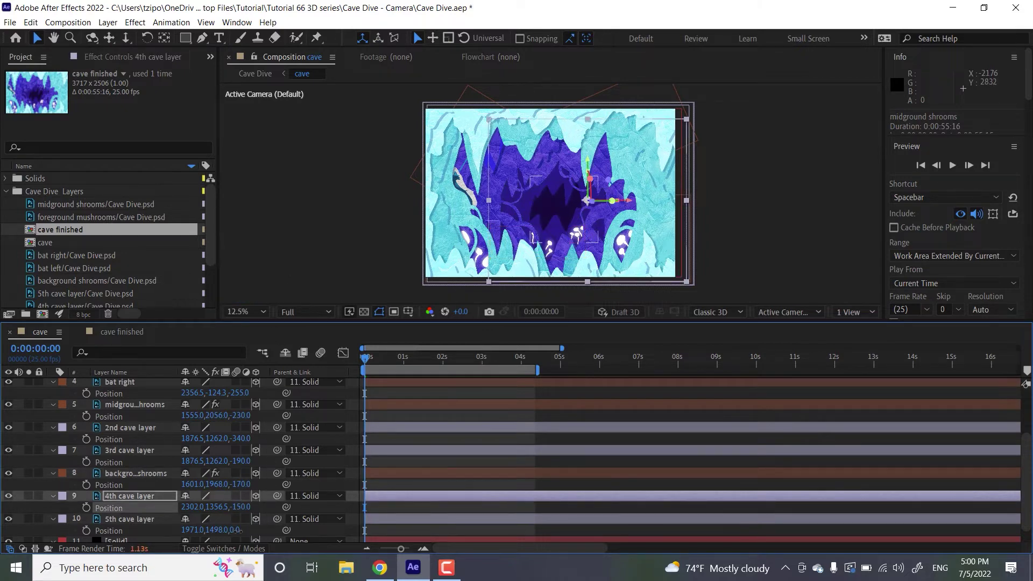
left_click(236, 530)
type("-140")
key("Return")
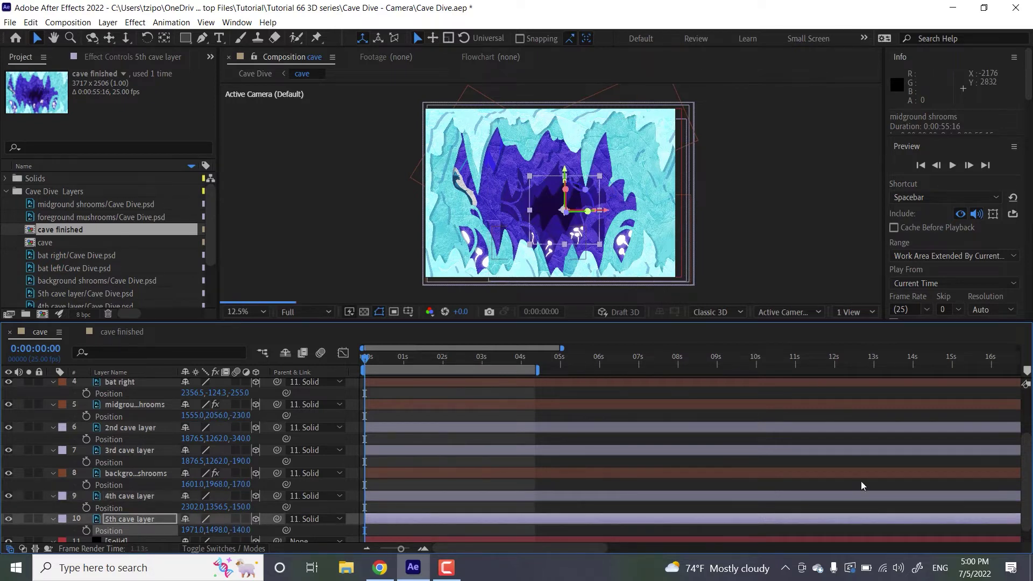
left_click_drag(1025, 478, 1023, 512)
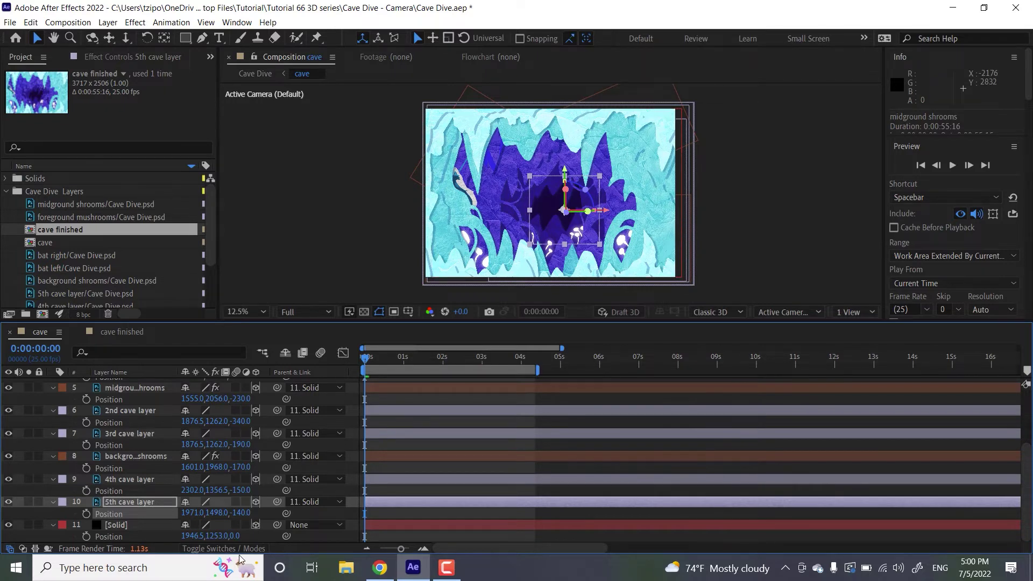
left_click(241, 220)
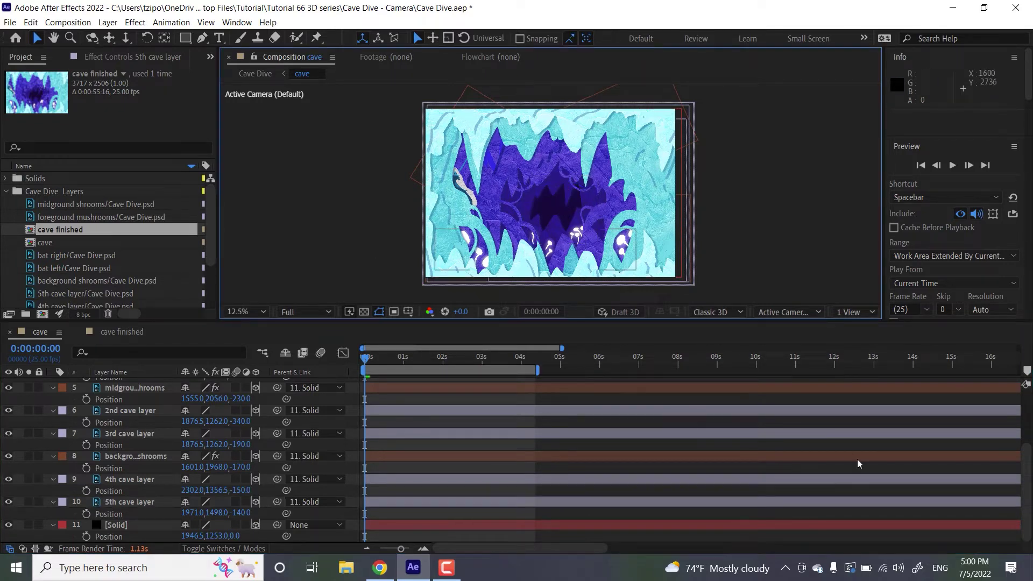
- Add a new camera, Camera 1, from Layer > New > Camera as a One-Node Camera
scroll(1011, 425, "up", 4)
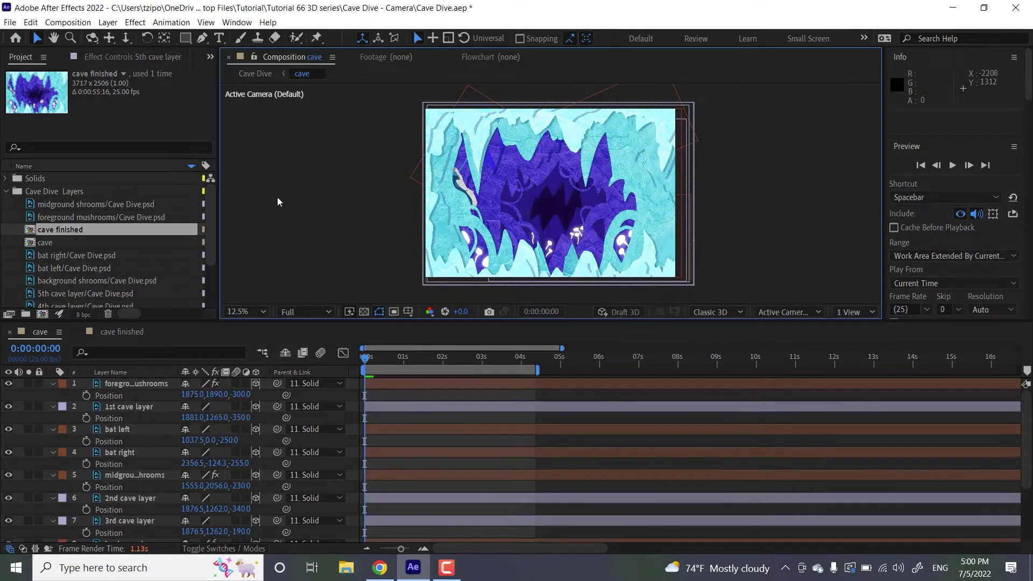
left_click(107, 23)
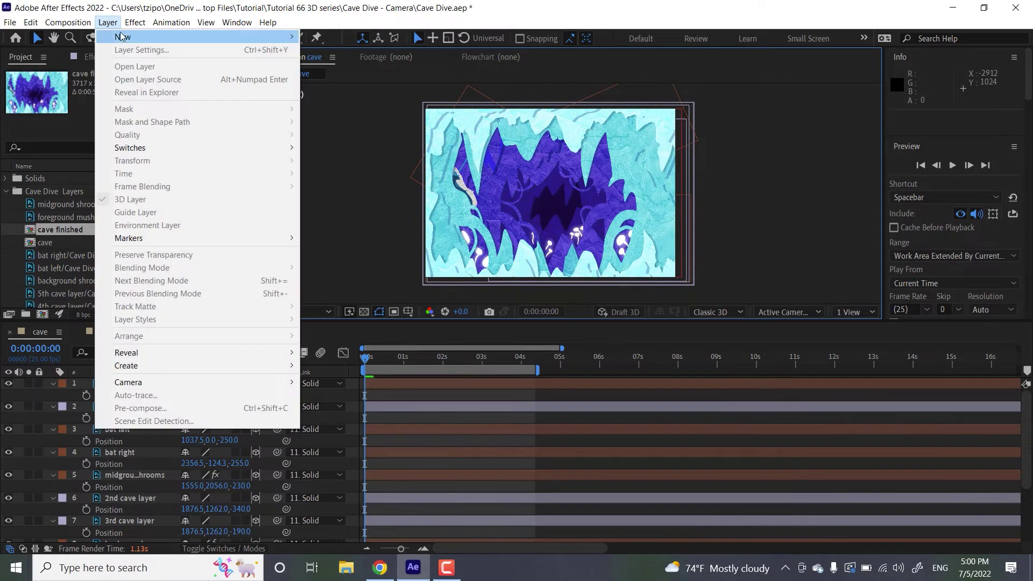
mouse_move(123, 38)
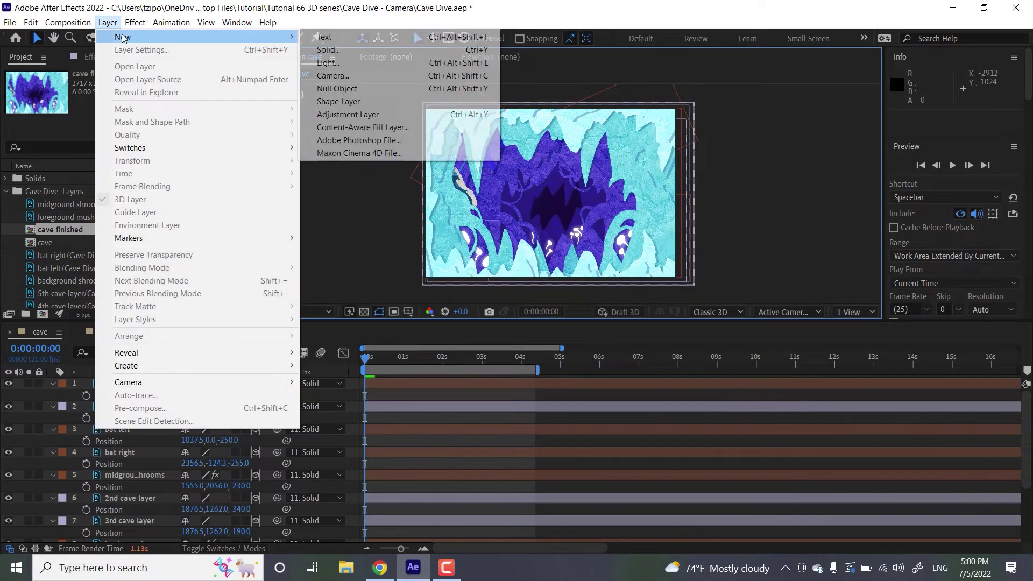
left_click(328, 76)
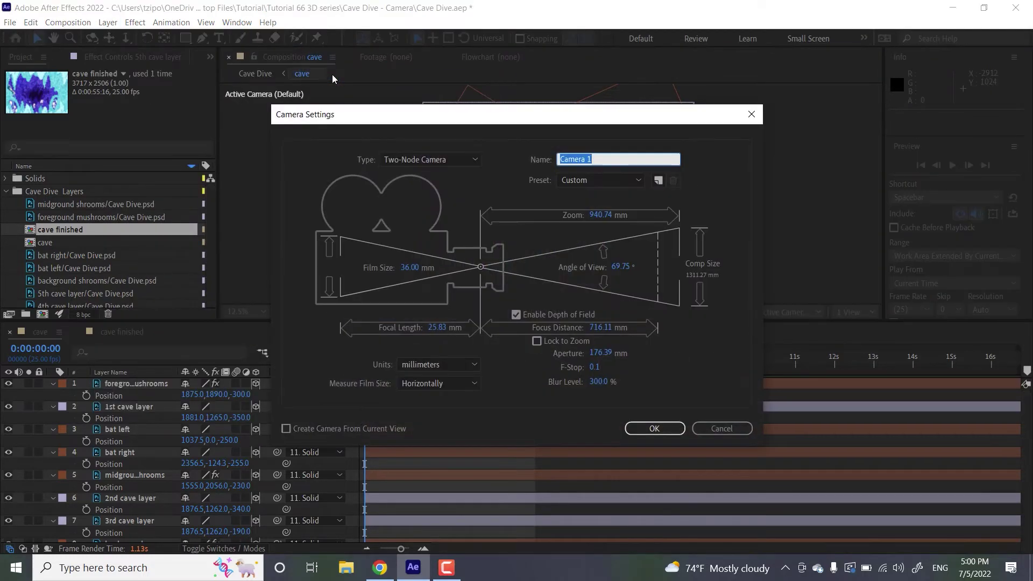
left_click(454, 165)
left_click(433, 171)
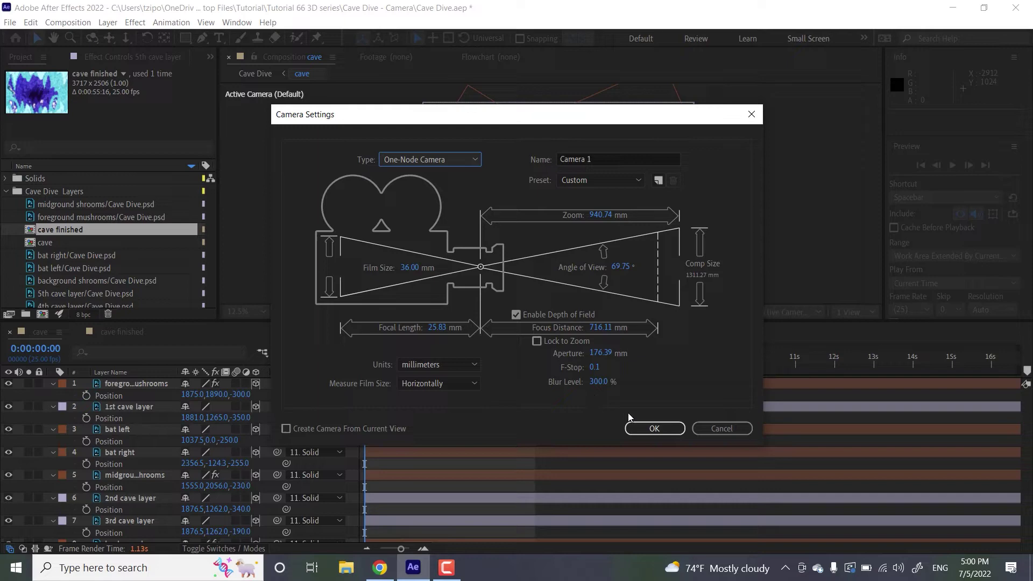
left_click(642, 425)
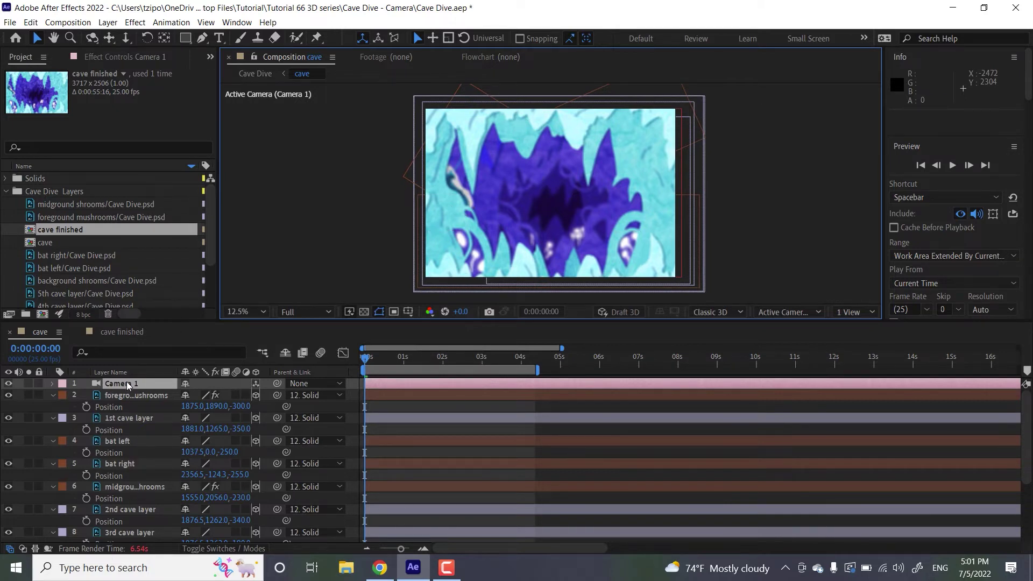
- Set Camera 1's Blur Level to 0% under Camera Options
left_click(52, 383)
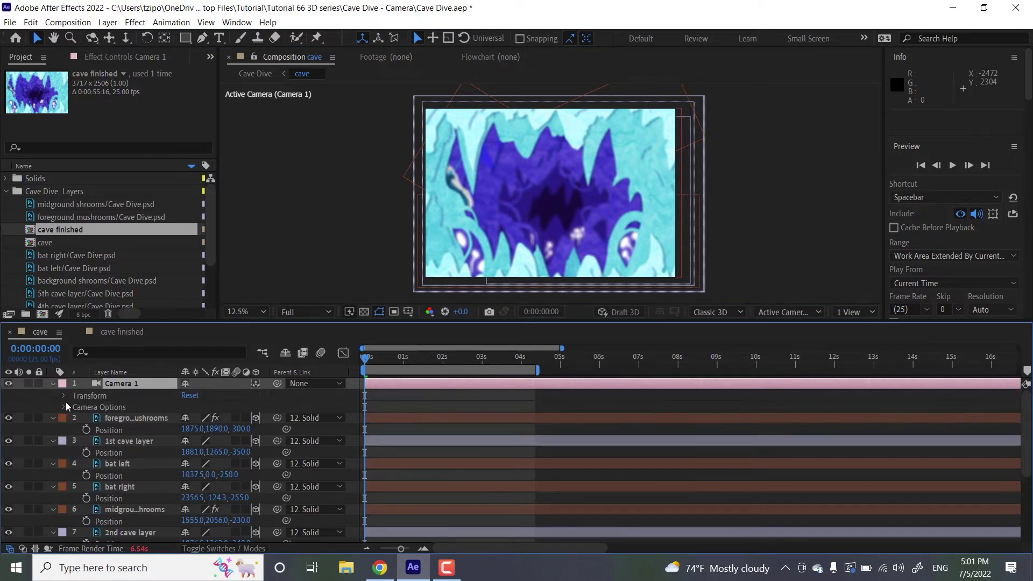
left_click(63, 407)
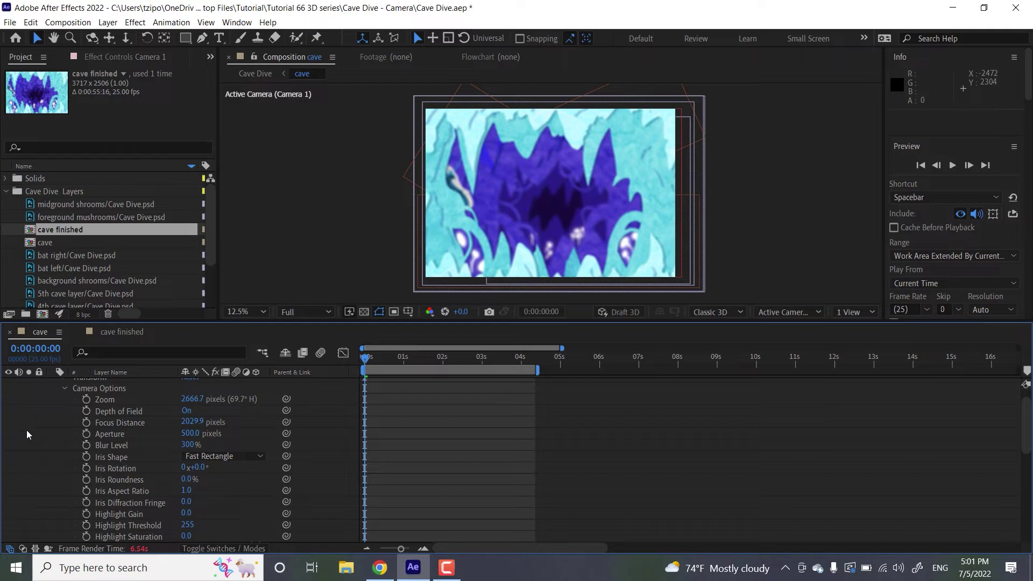
left_click(190, 445)
type("0")
key("Return")
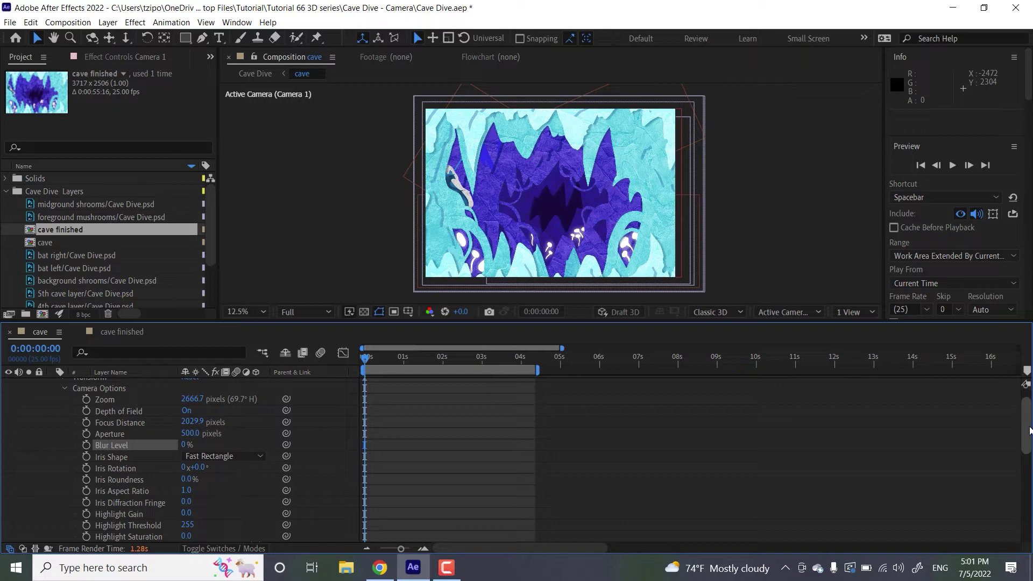
- Experiment with Camera 1's zoom, focus distance and blur level, undoing the changes
scroll(1030, 430, "up", 2)
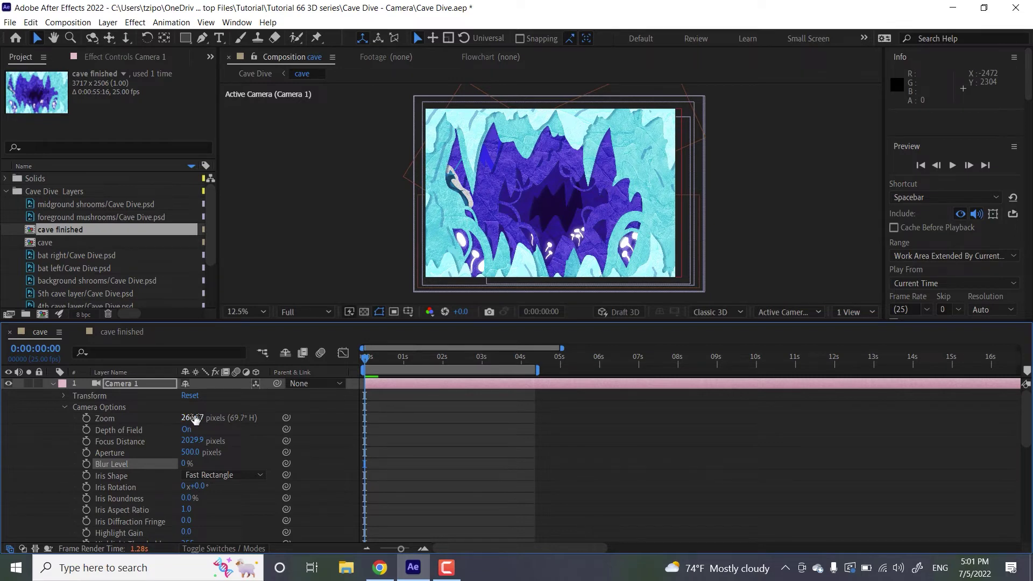
left_click_drag(194, 419, 236, 418)
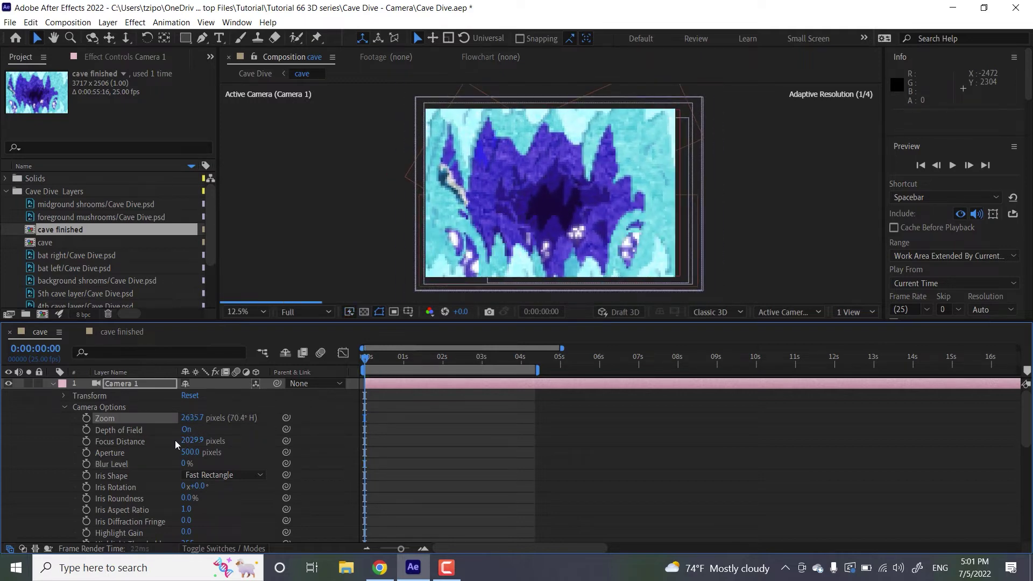
left_click(185, 430)
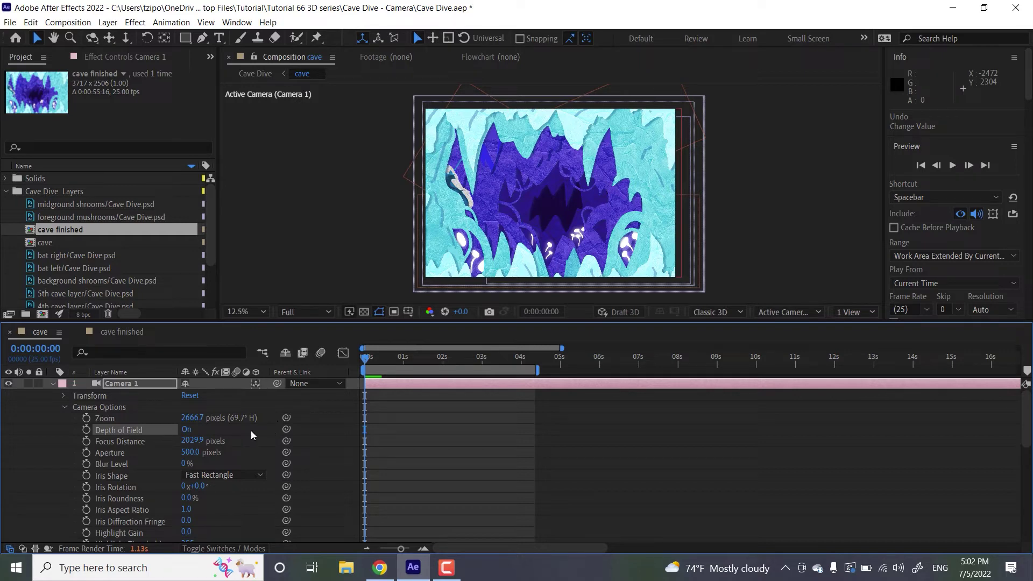
mouse_move(200, 440)
left_mouse_down()
mouse_move(312, 434)
mouse_move(189, 439)
left_mouse_up()
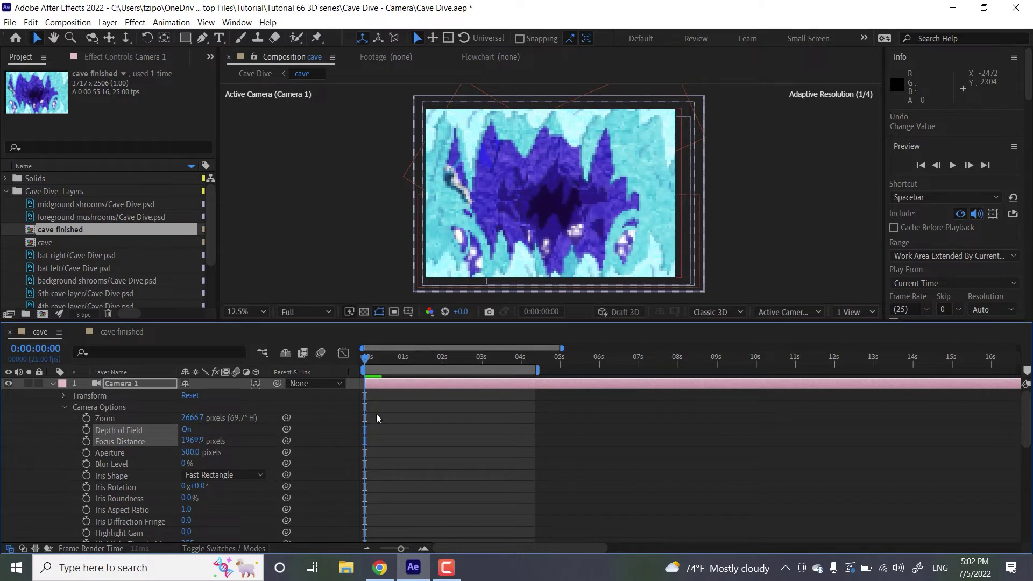
key("ctrl+z")
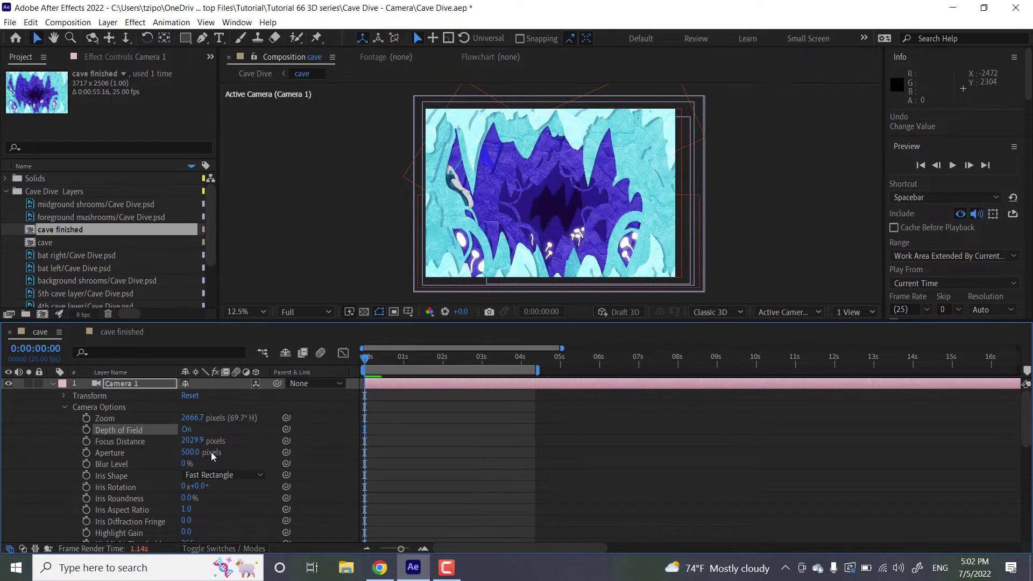
left_click_drag(183, 465, 420, 416)
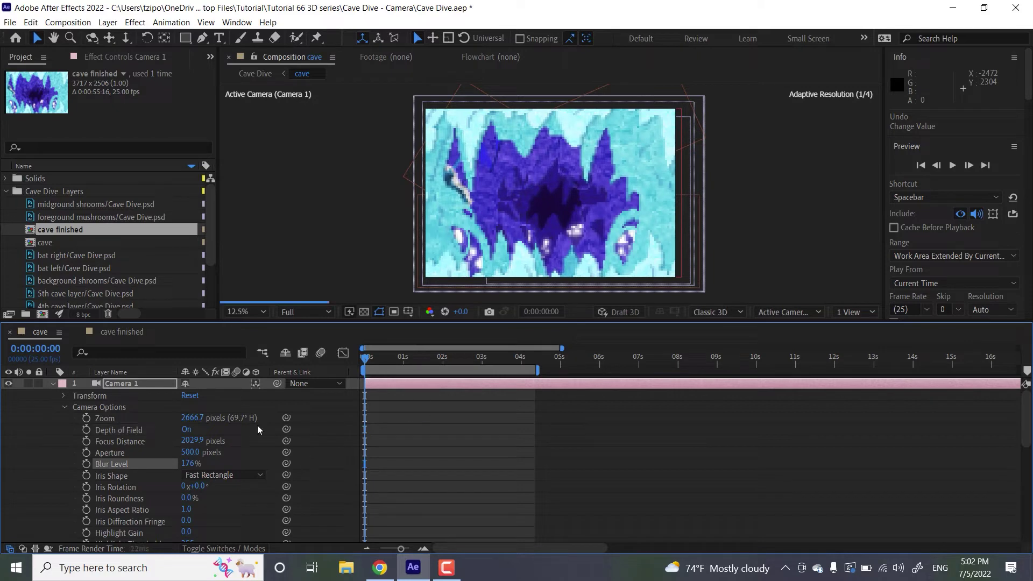
key("ctrl+z")
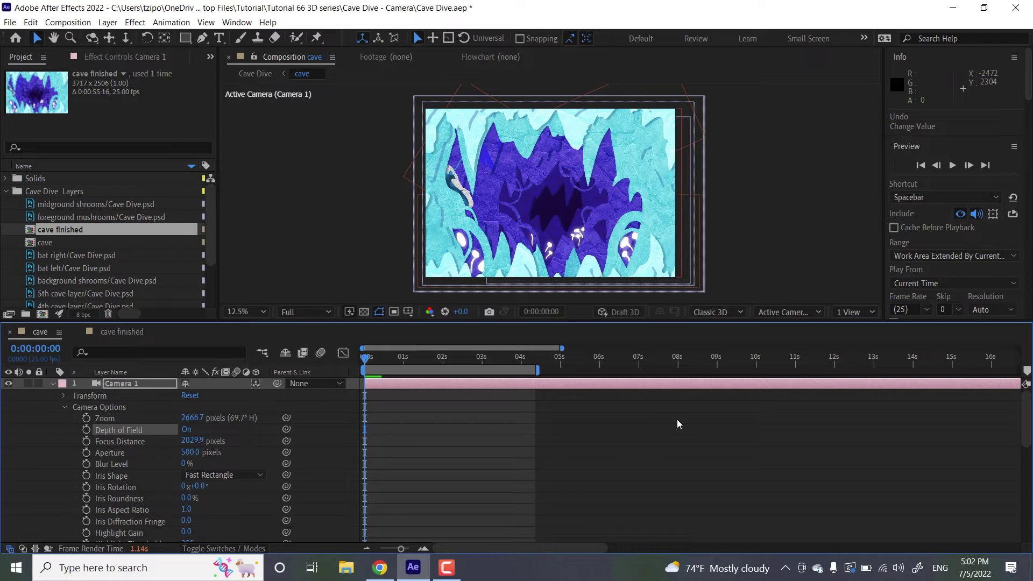
- Show only the Position property for every layer in the timeline
scroll(1028, 439, "down", 3)
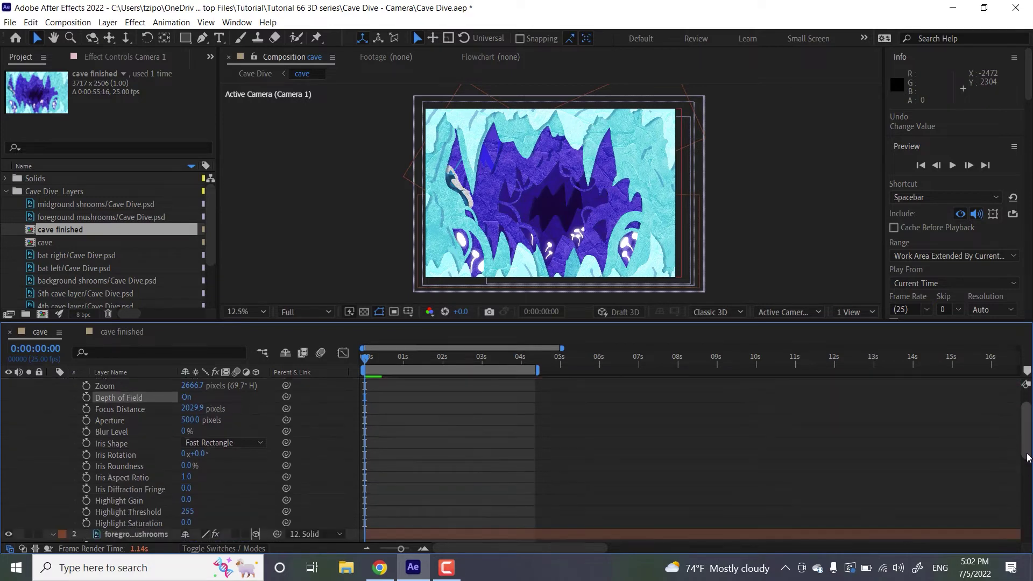
scroll(1027, 440, "up", 3)
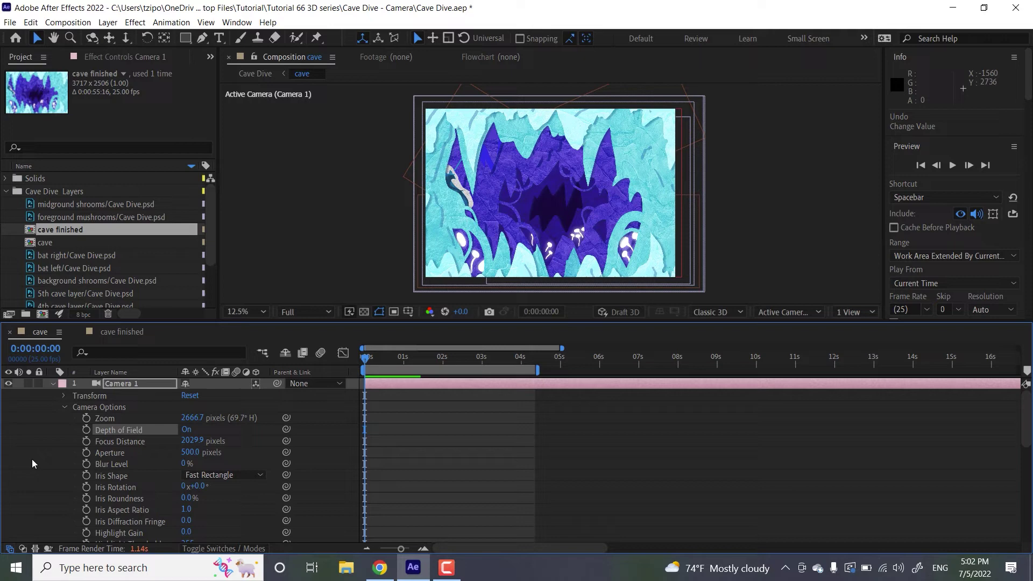
key("ctrl+a")
key("p")
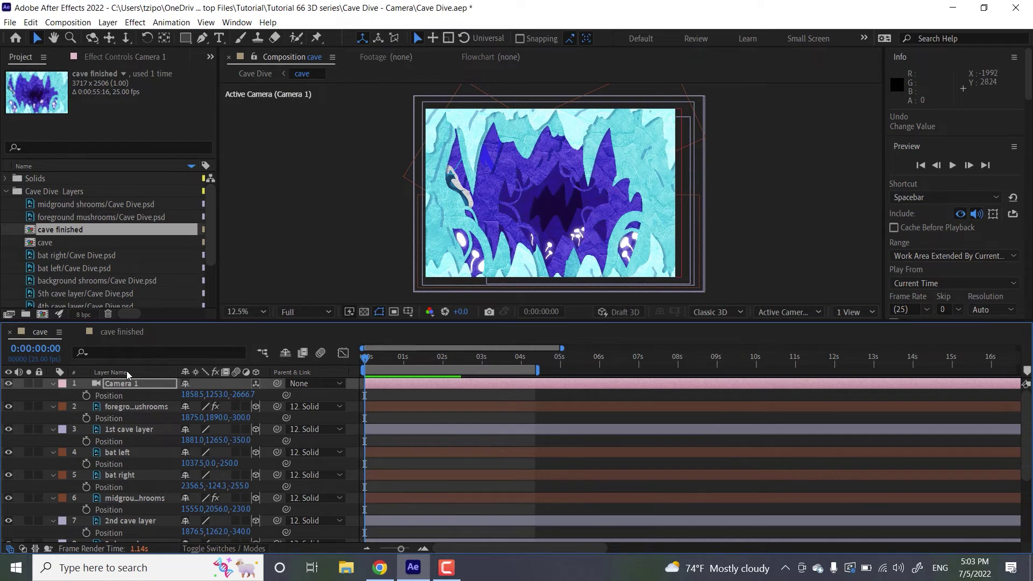
- Keyframe Camera 1's Position at 0 s, then dolly its Z from -2666.7 to -1500 near 5 s
left_click(87, 396)
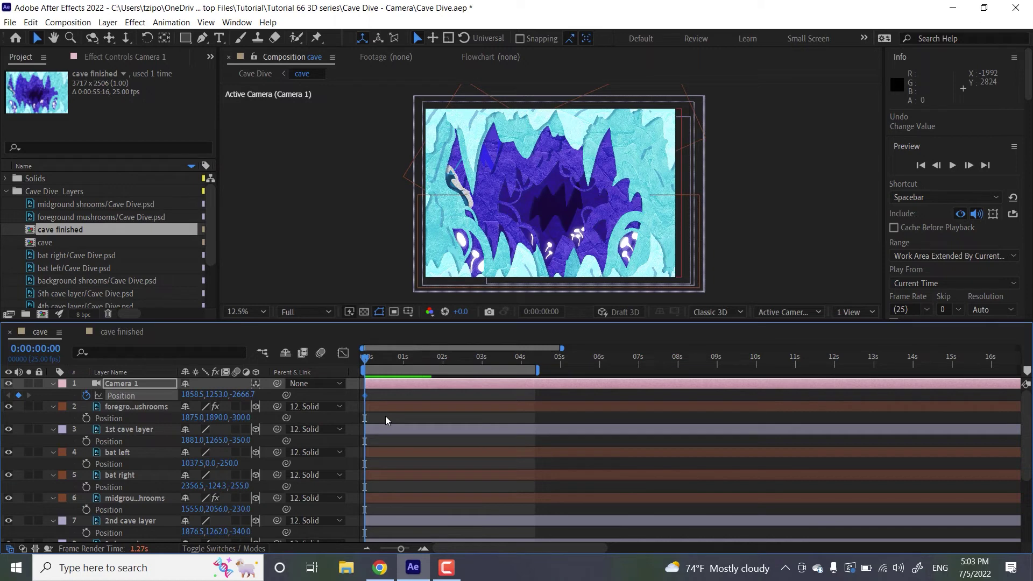
left_click(560, 358)
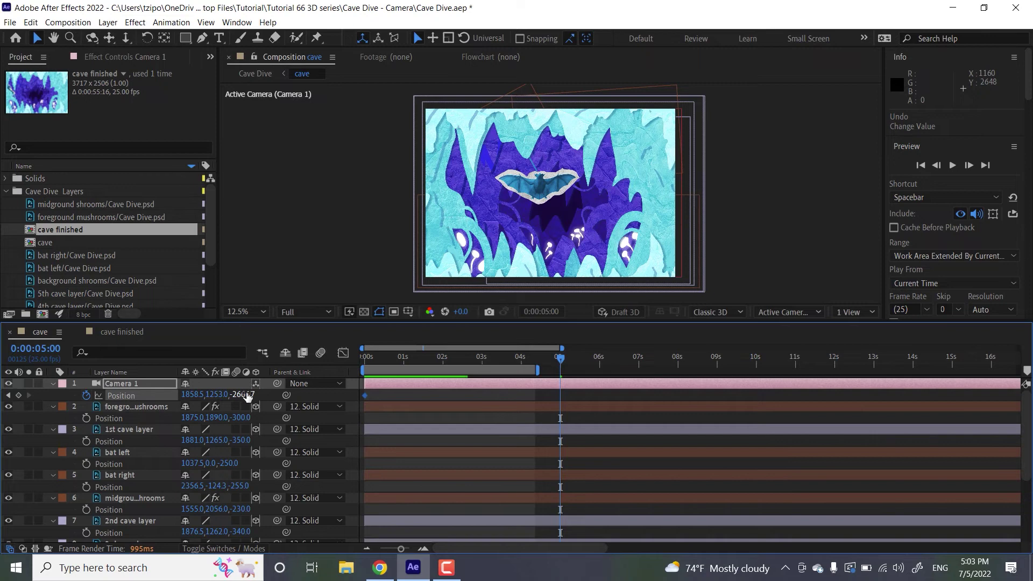
left_click_drag(247, 397, 285, 396)
left_click_drag(366, 397, 620, 412)
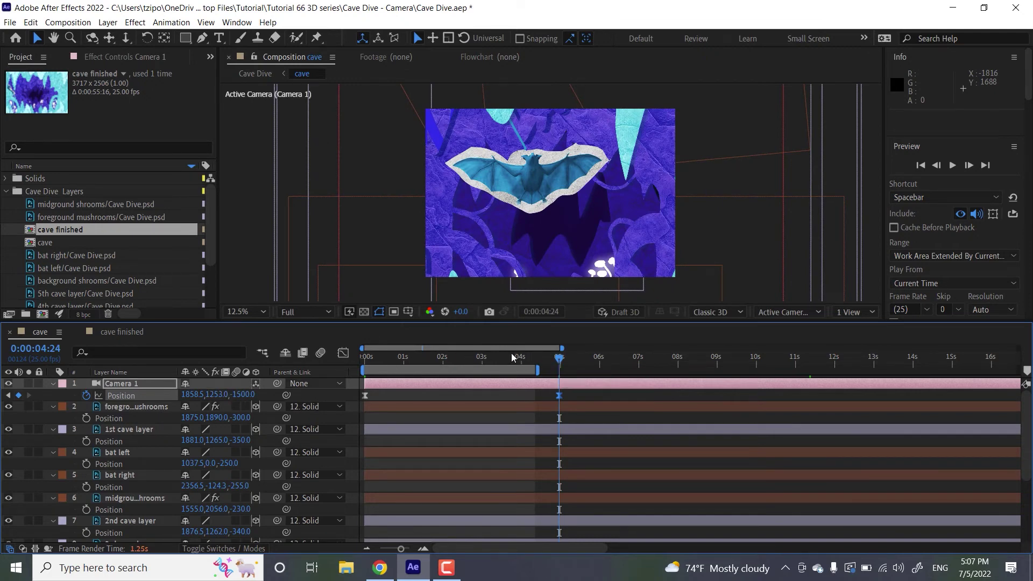
left_click(542, 357)
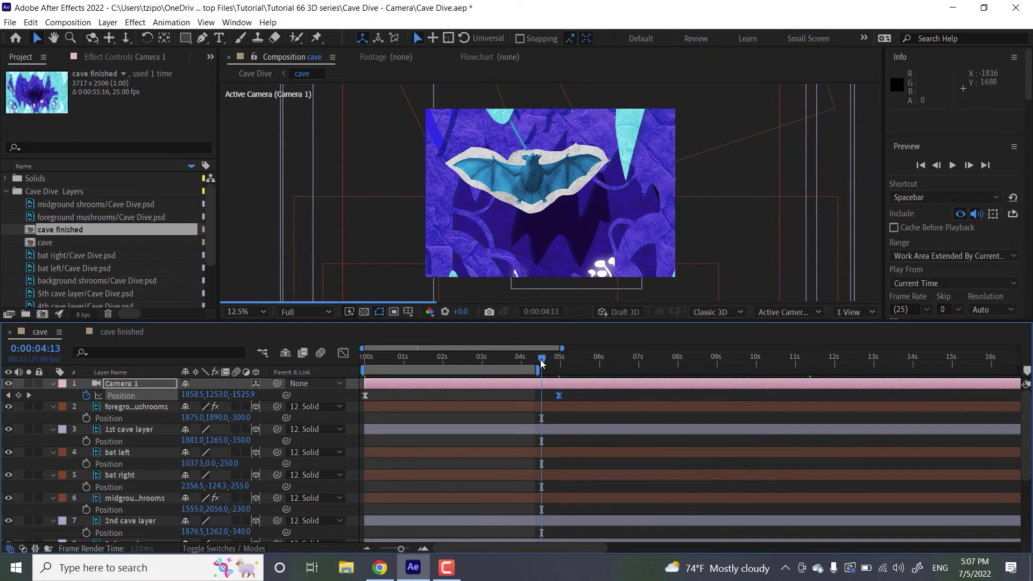
left_click(536, 358)
- Apply Easy Ease to both Camera 1 Position keyframes and preview the dolly from the start
left_click_drag(538, 363, 337, 356)
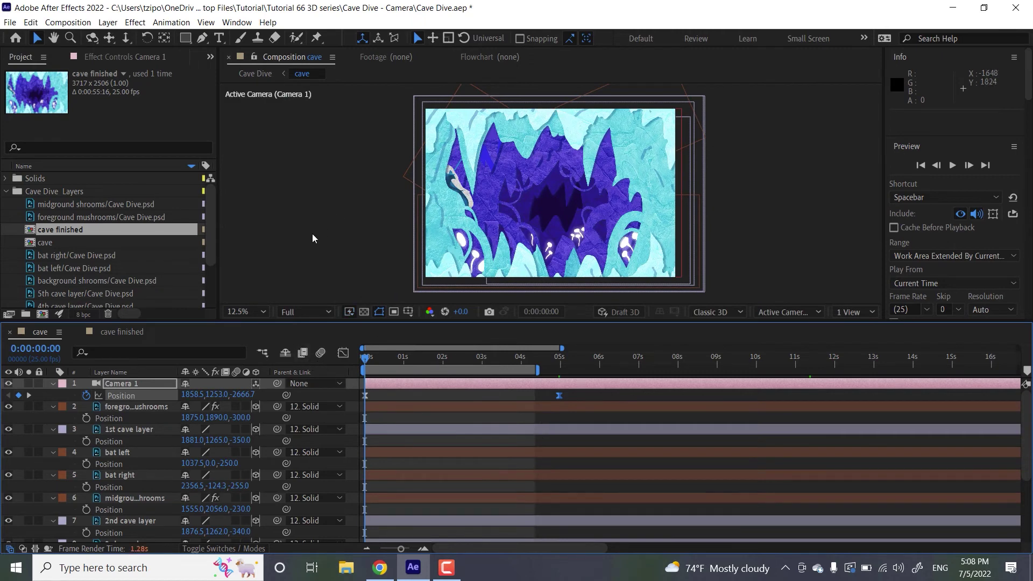
left_click(579, 397)
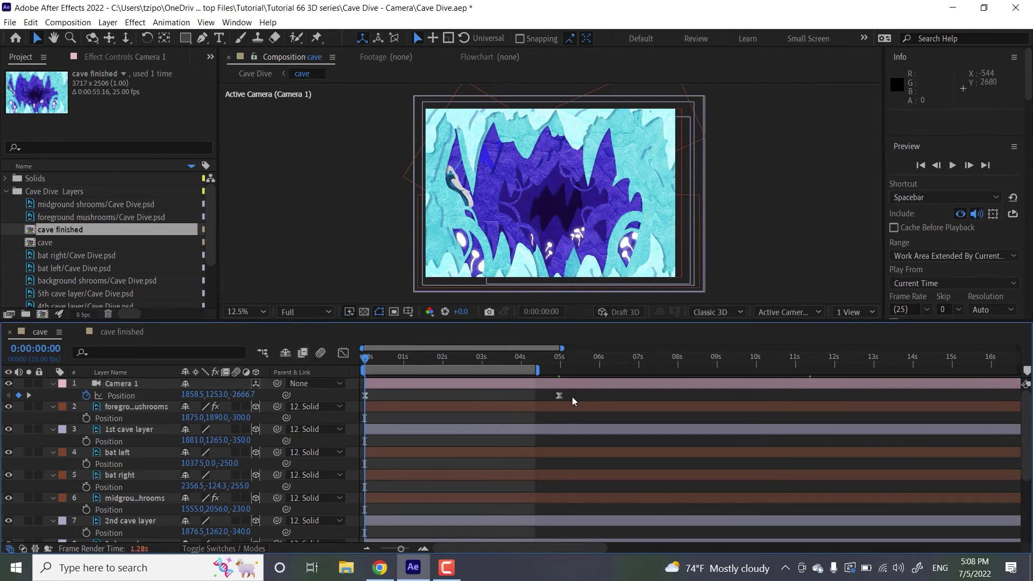
left_click_drag(571, 396, 366, 397)
right_click(364, 396)
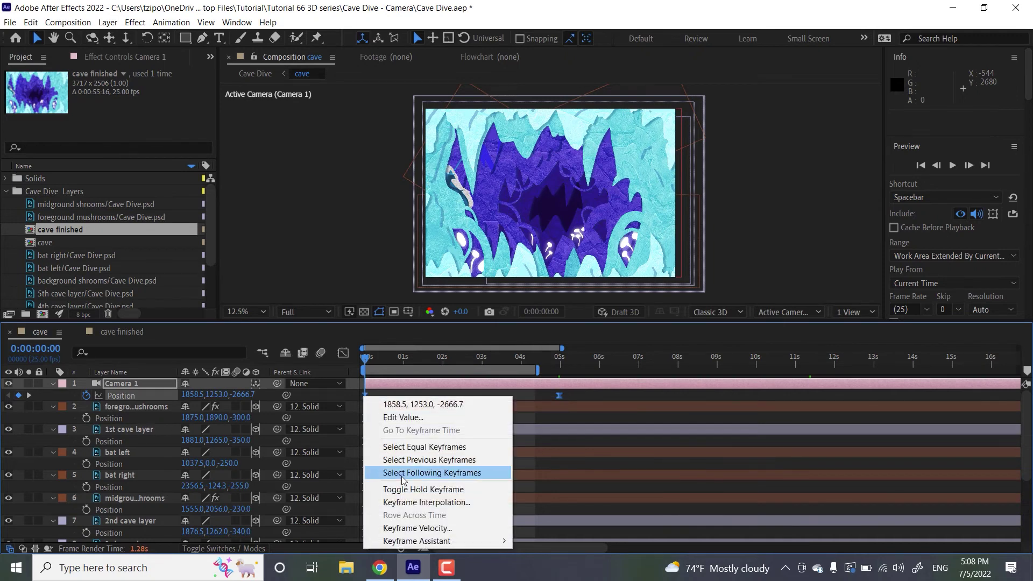
mouse_move(396, 541)
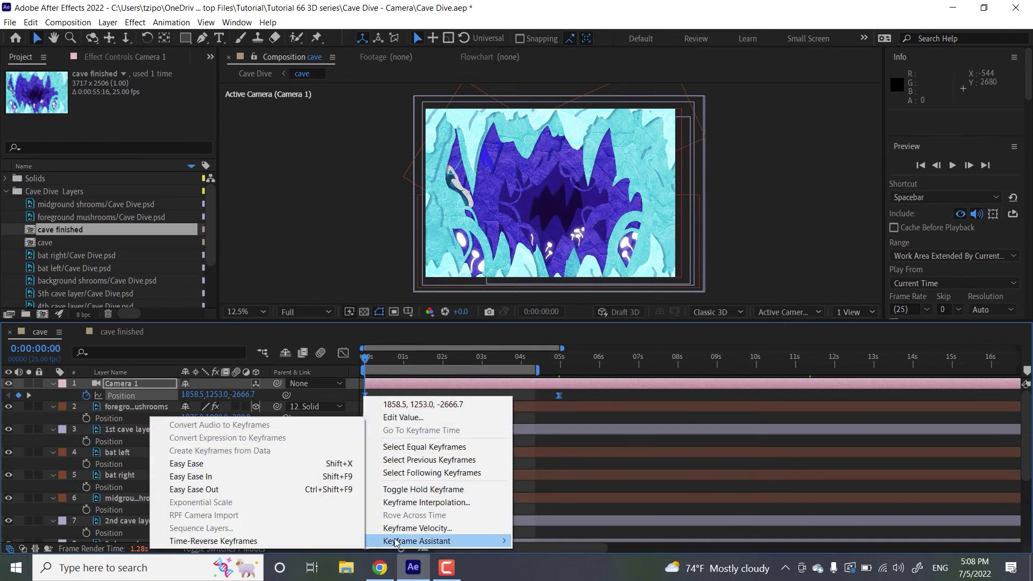
left_click(202, 463)
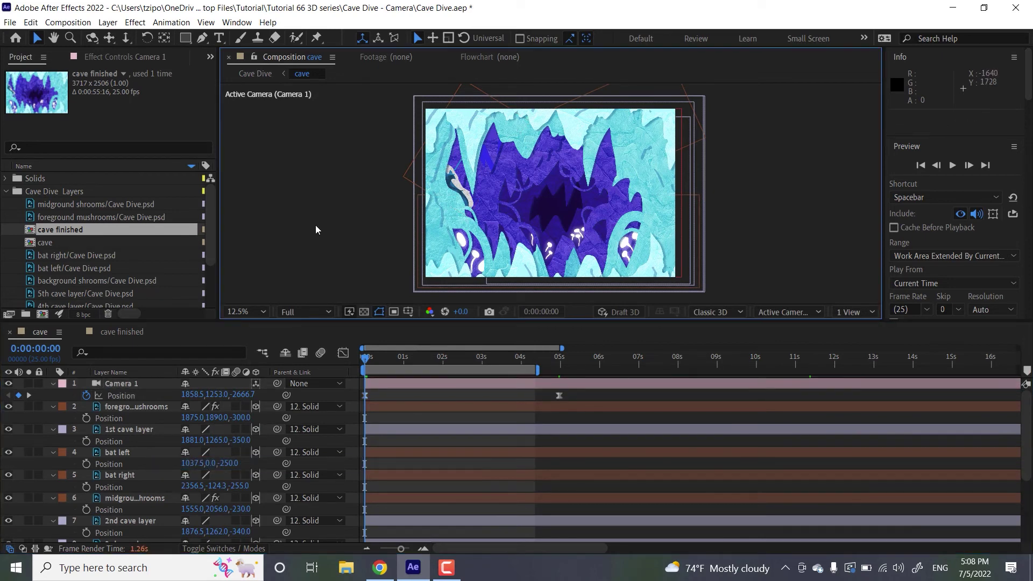
key("space")
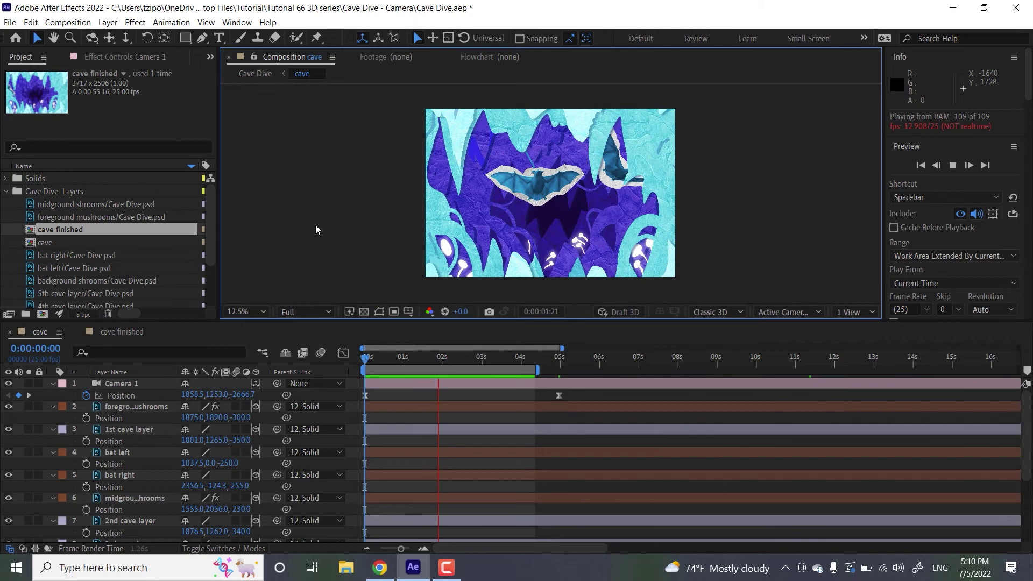